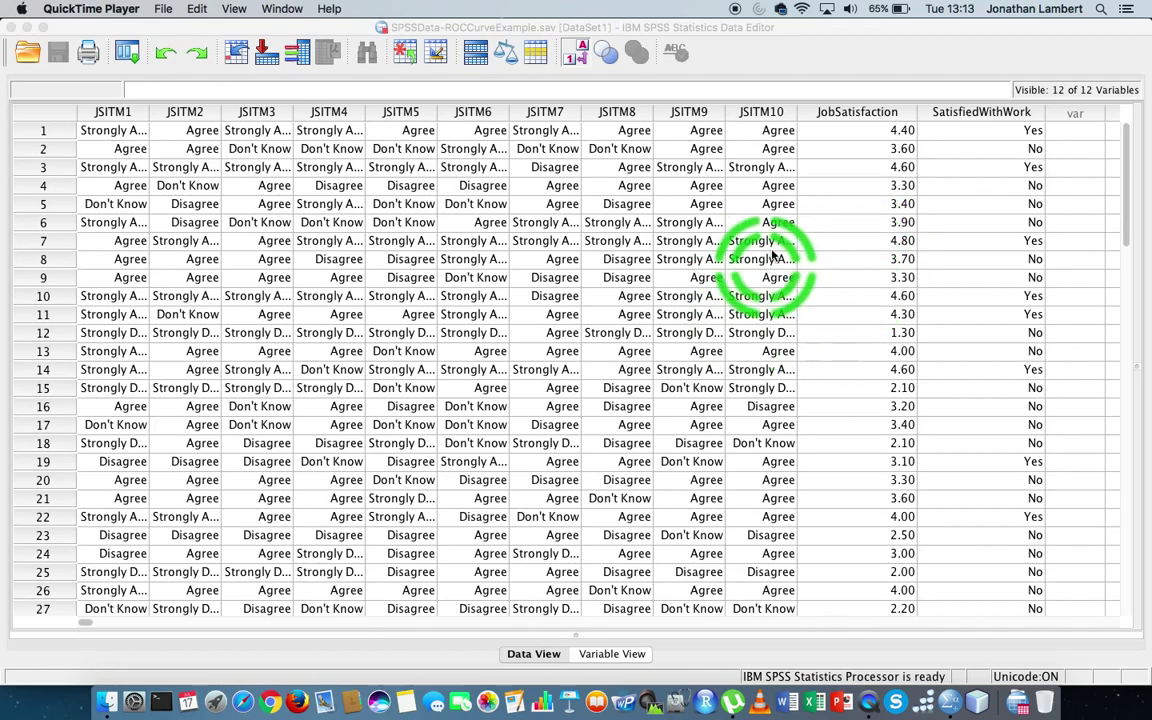
- Select the JobSatisfaction column, the JSITM1–JSITM10 item columns, and the first case's values
left_click(862, 112)
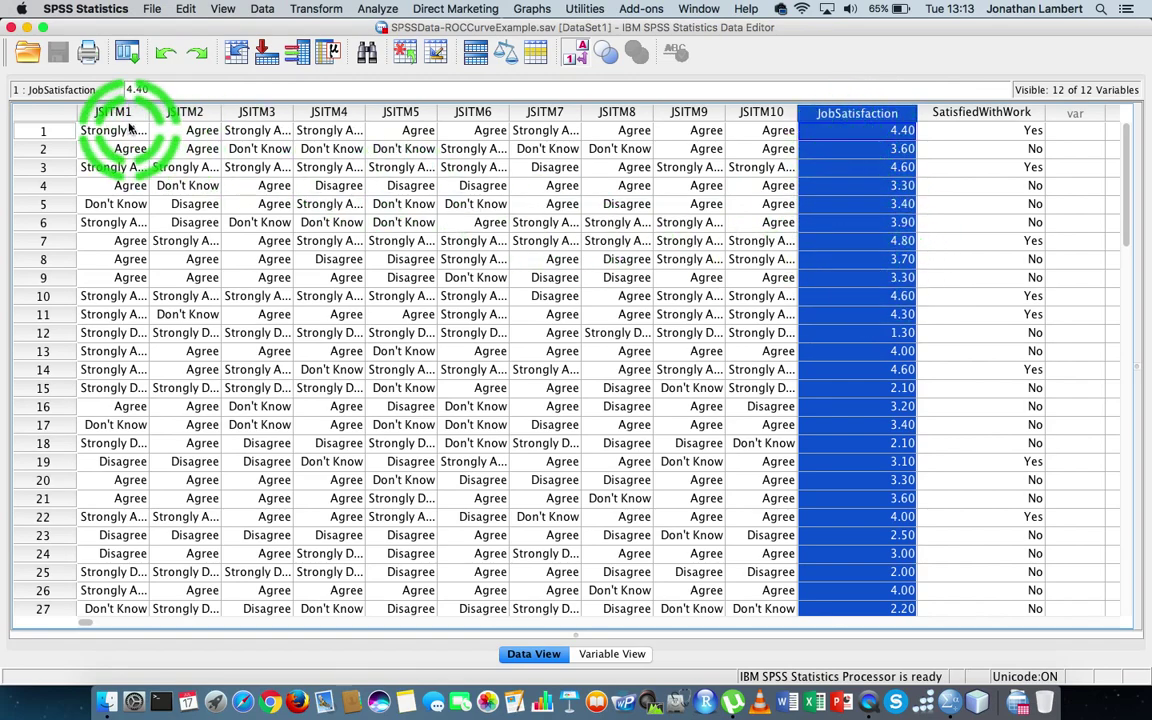
left_click_drag(115, 112, 748, 157)
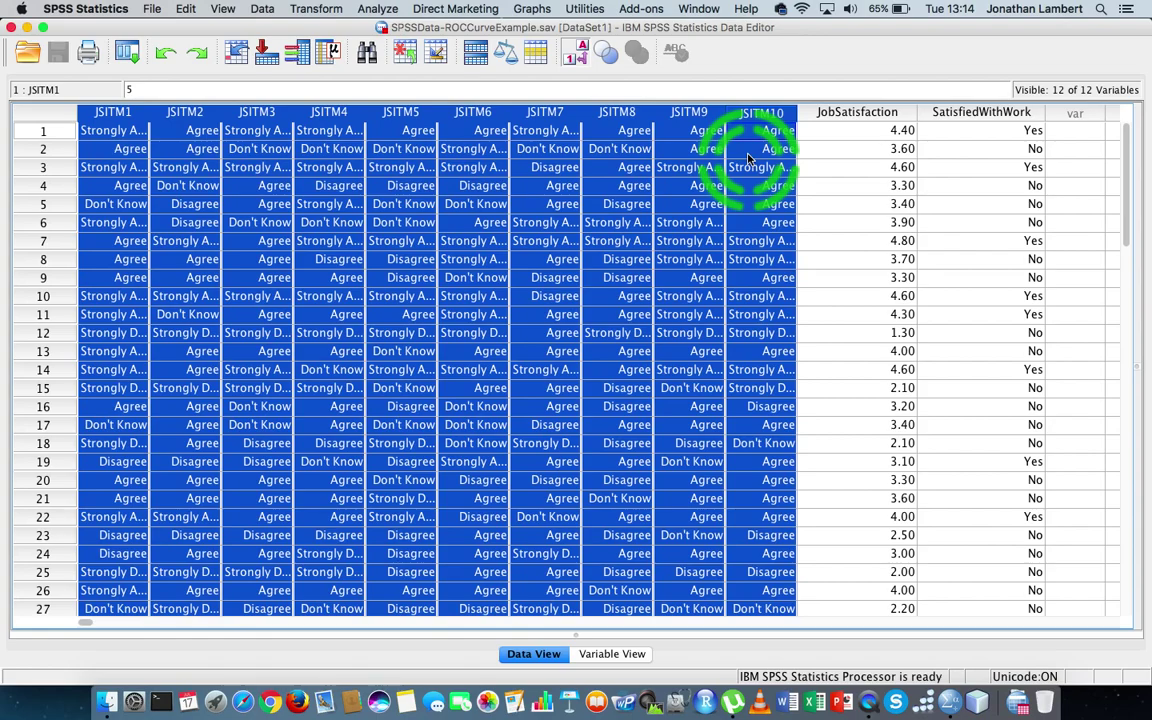
left_click(857, 134)
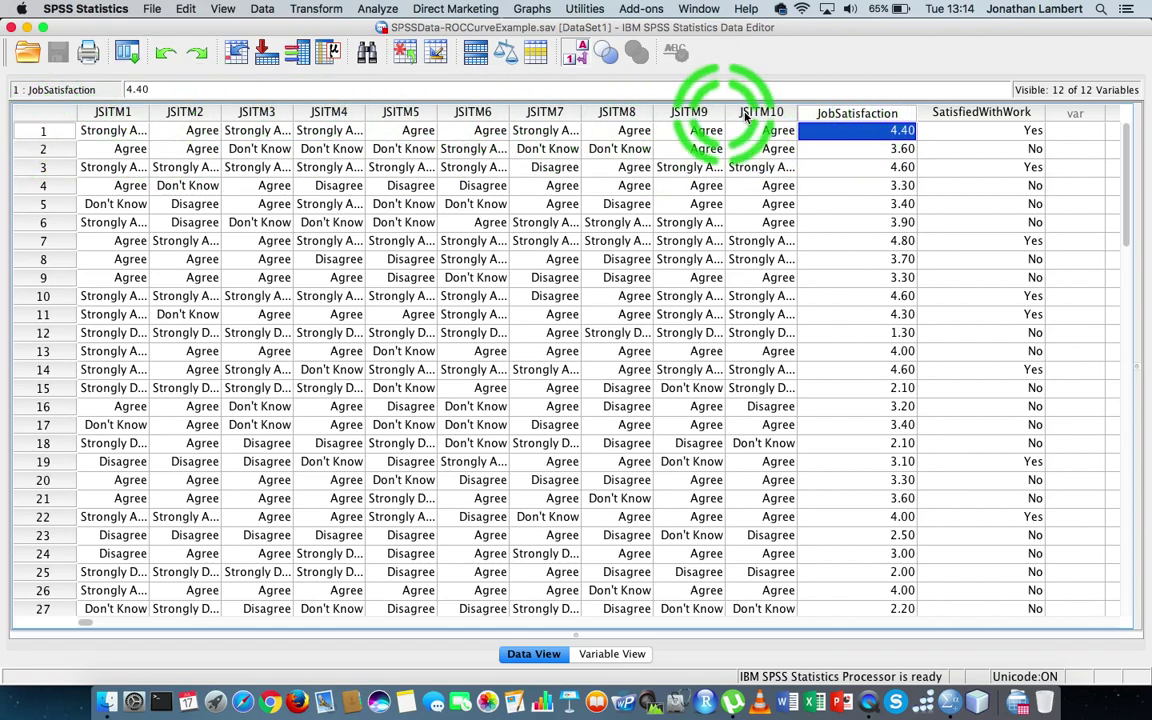
left_click(848, 115)
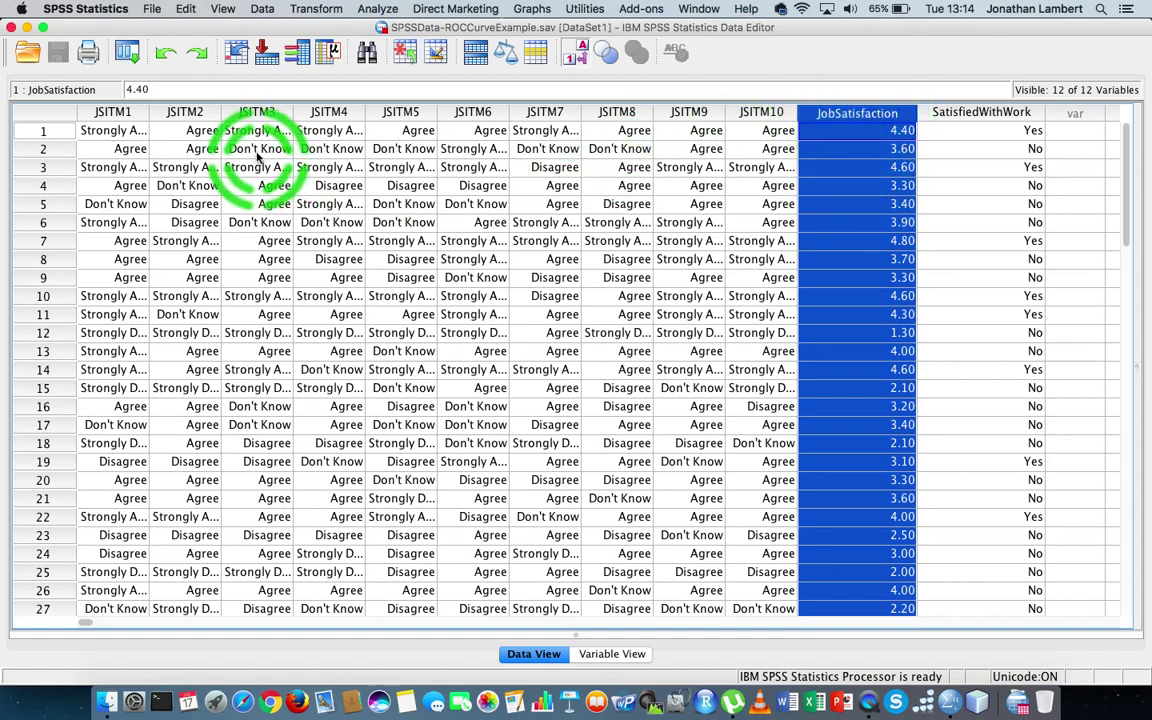
left_click(40, 133)
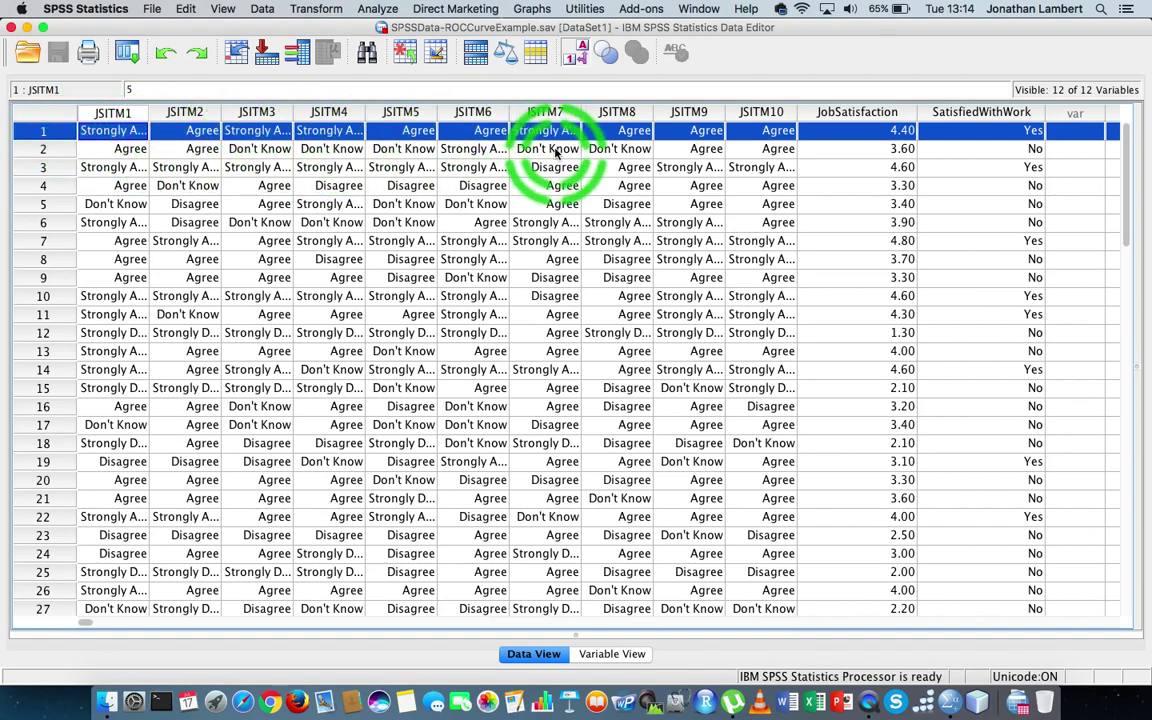
left_click(846, 138)
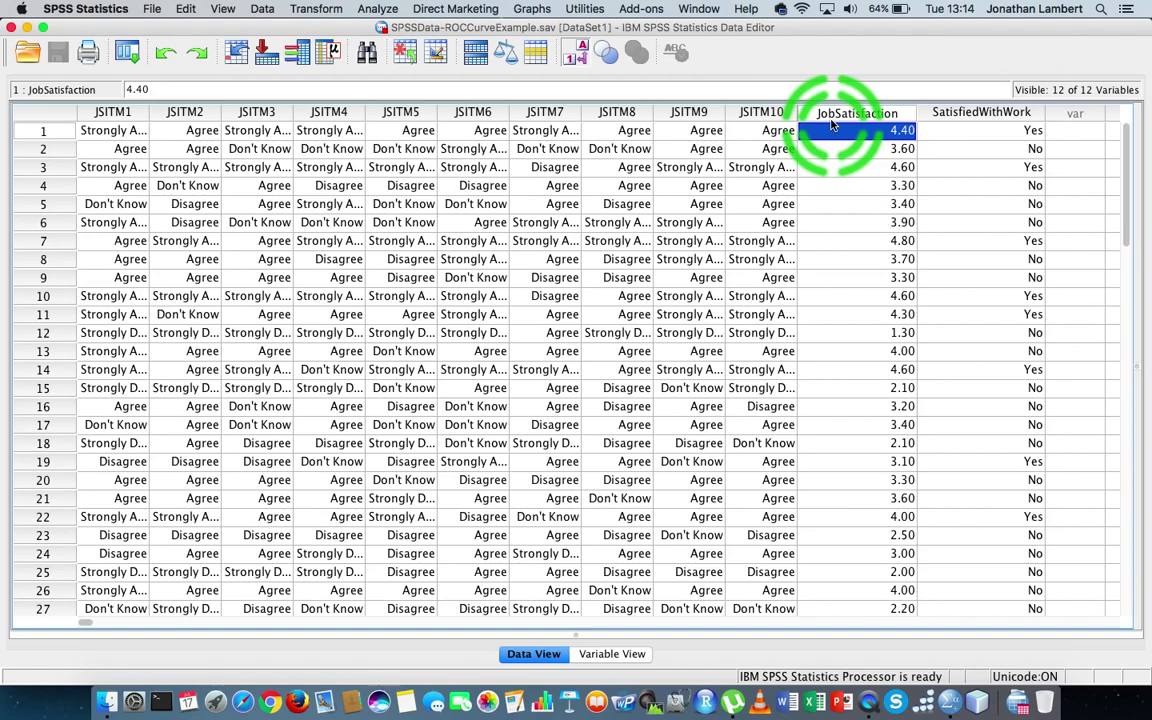
- Create a histogram of JobSatisfaction through Graphs > Legacy Dialogs > Histogram
left_click(531, 9)
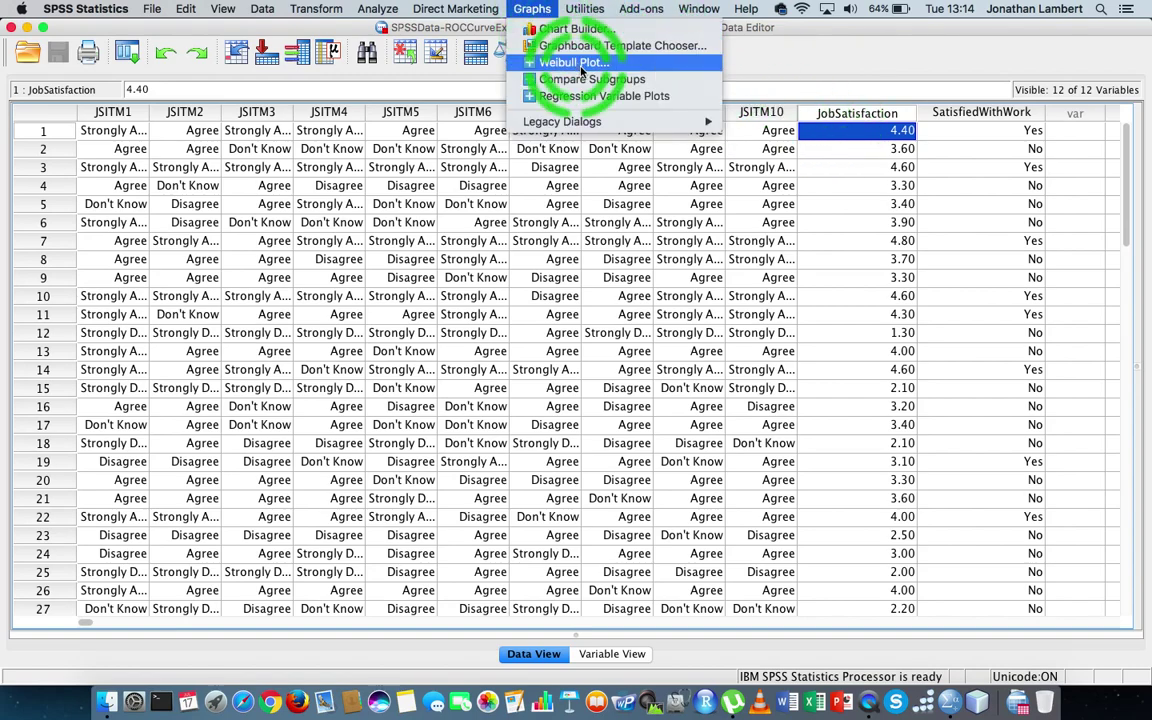
mouse_move(615, 121)
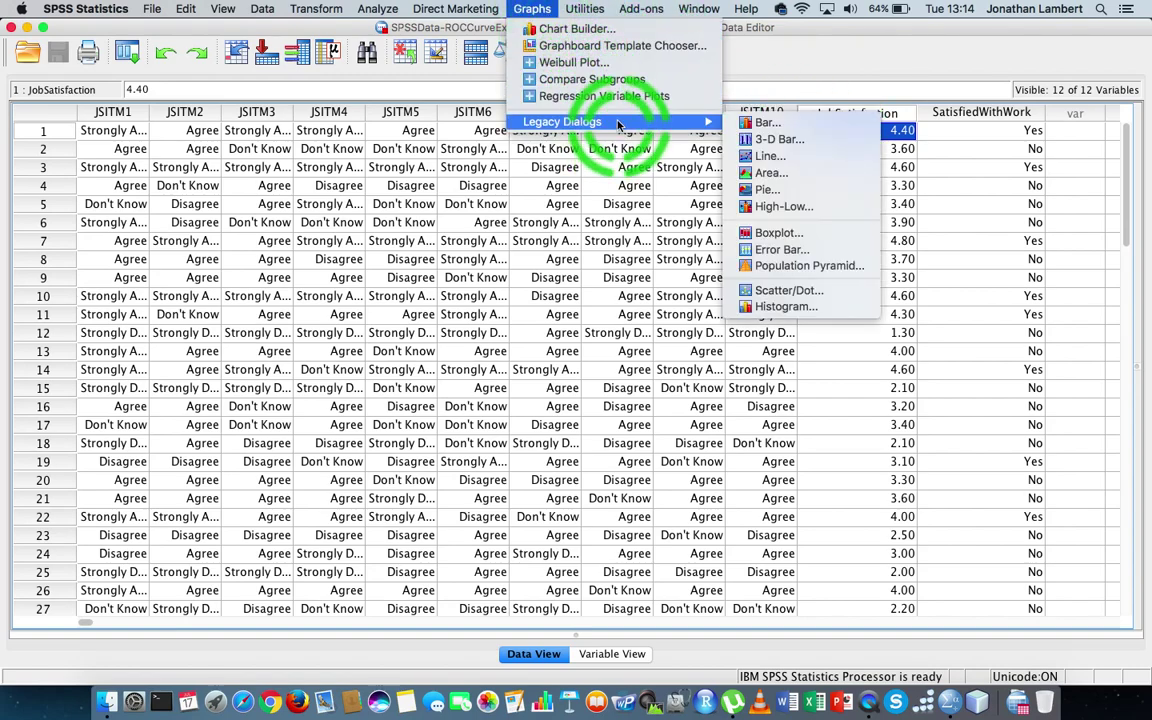
left_click(786, 310)
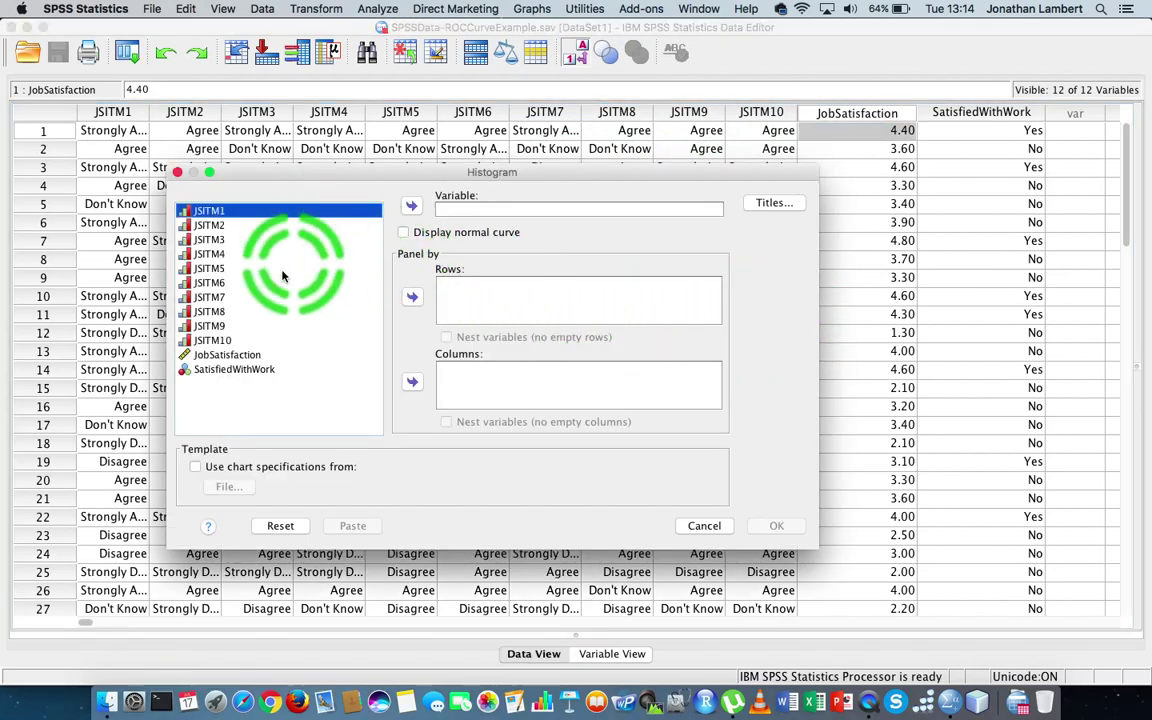
left_click(227, 354)
left_click(411, 205)
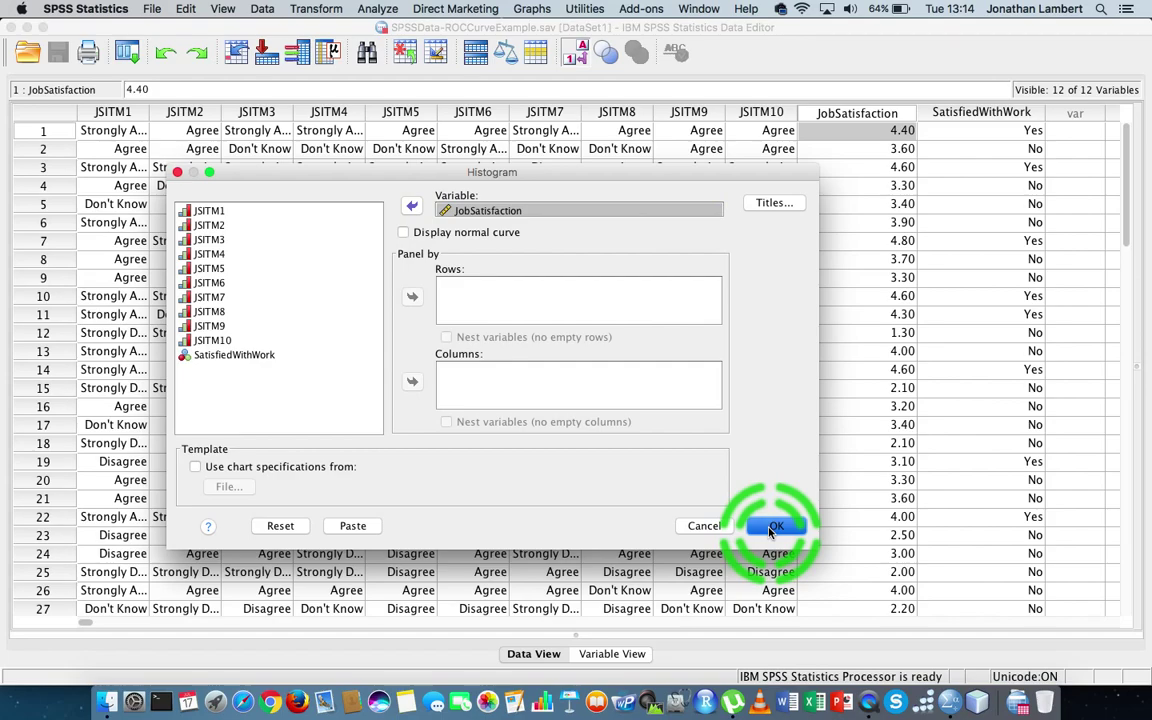
left_click(769, 532)
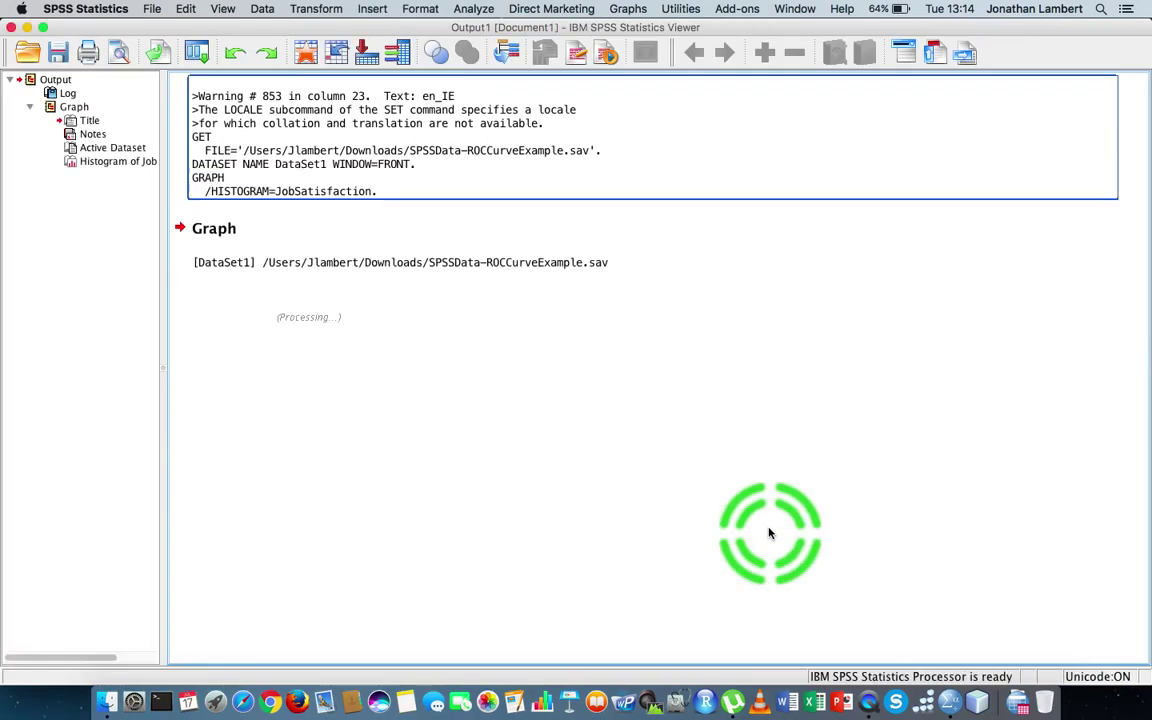
left_click(660, 525)
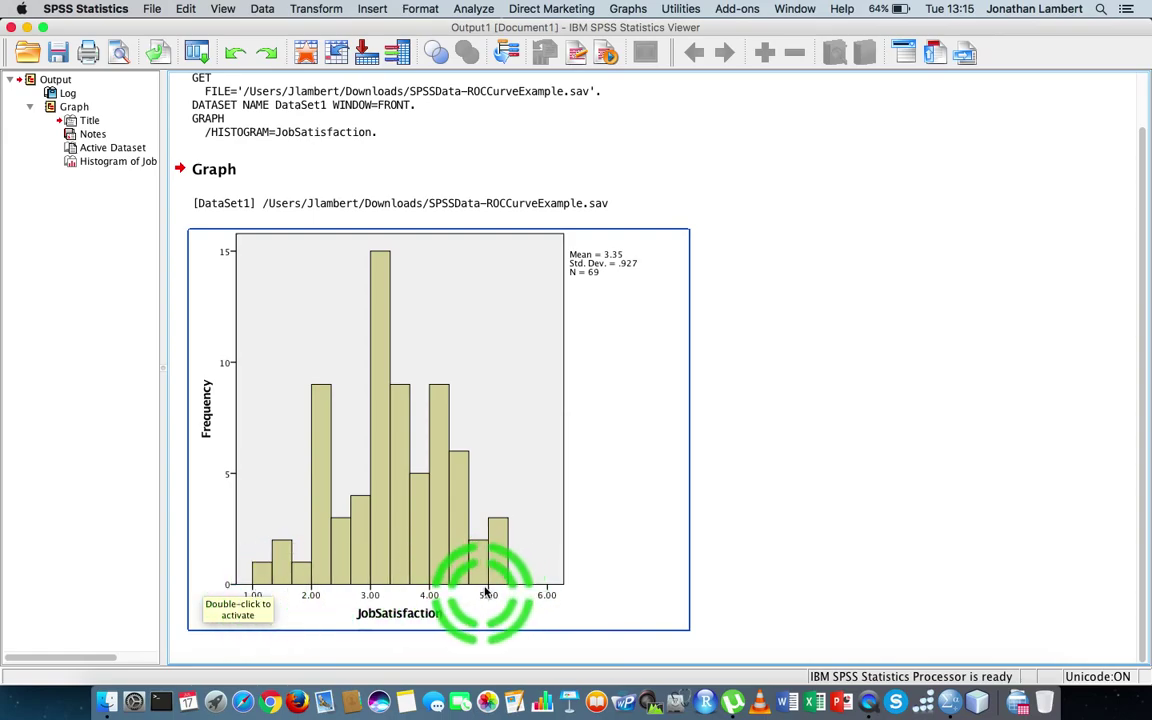
left_click(771, 540)
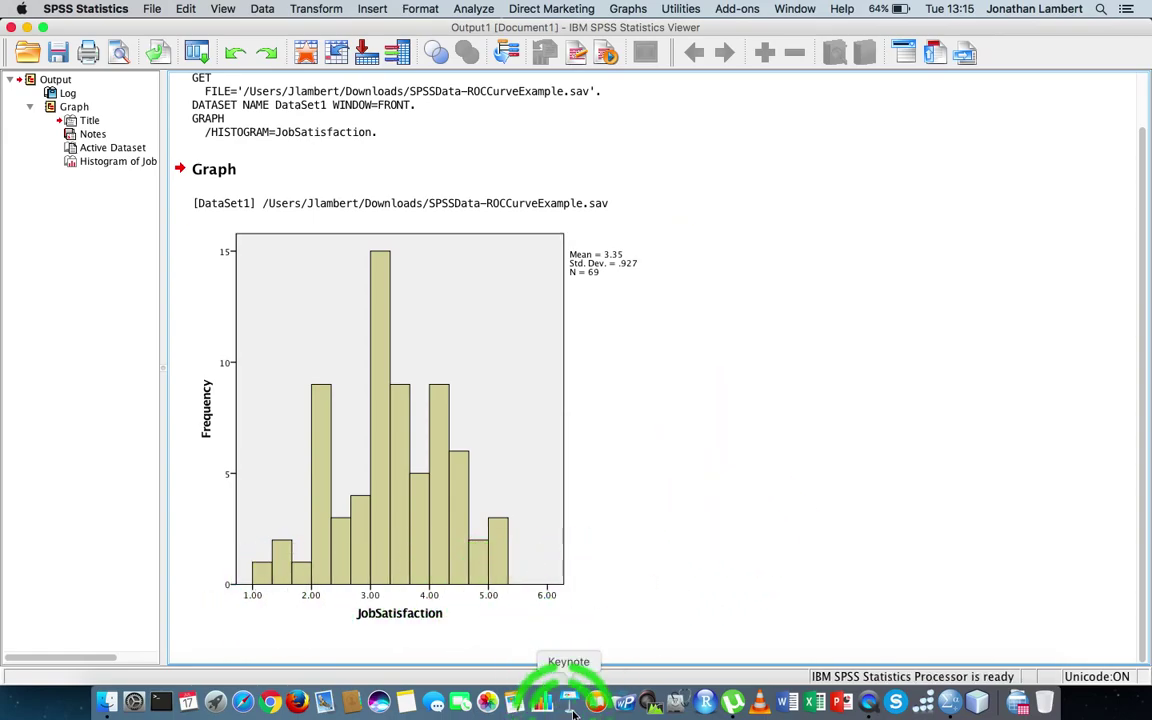
left_click_drag(938, 706, 848, 578)
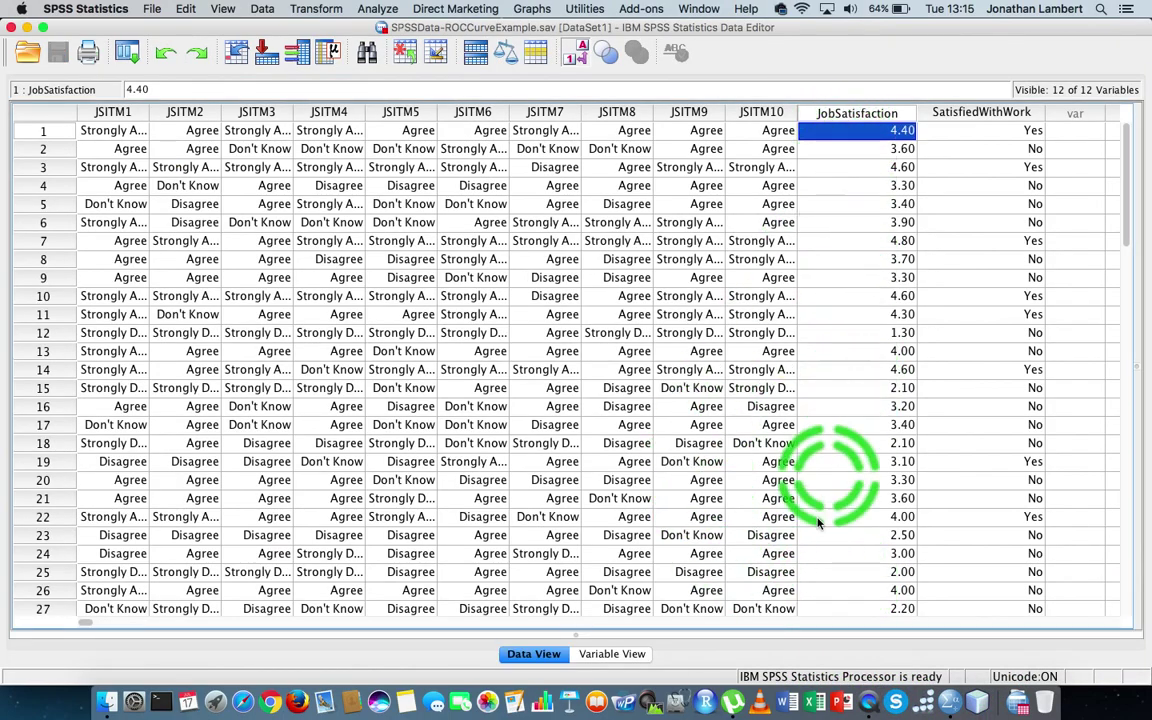
- Leave the histogram in the Output Viewer and return to the SPSSData-ROCCurveExample.sav Data Editor
left_click_drag(959, 707, 828, 560)
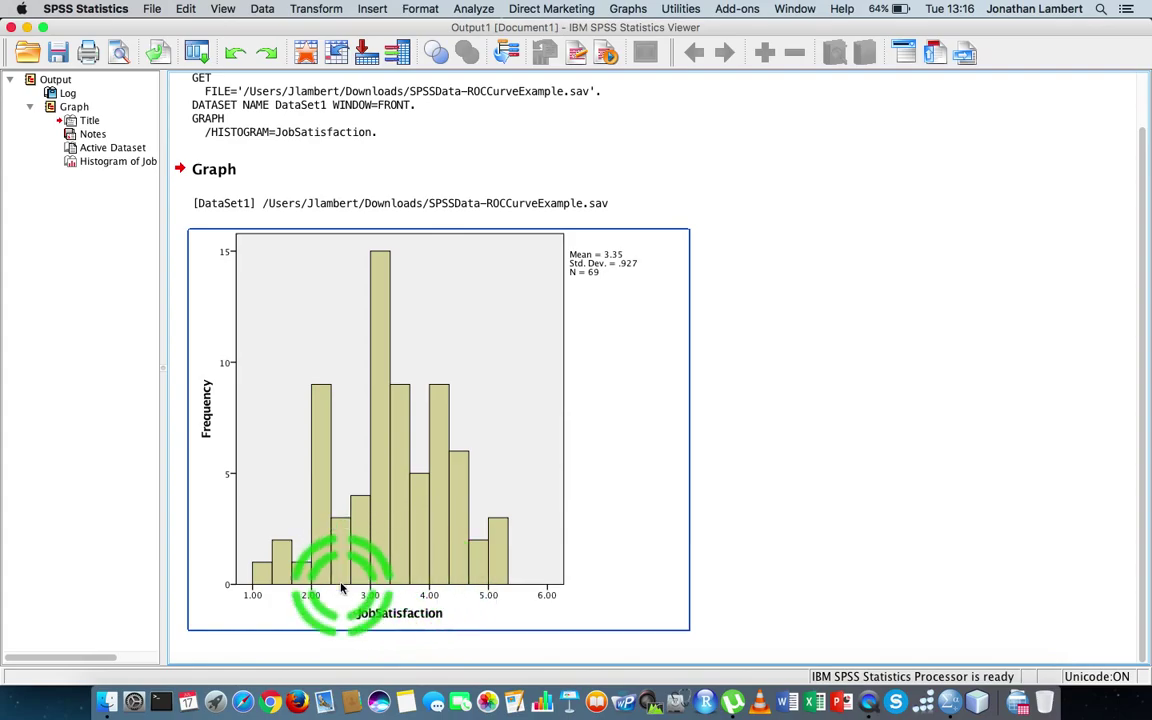
left_click(785, 588)
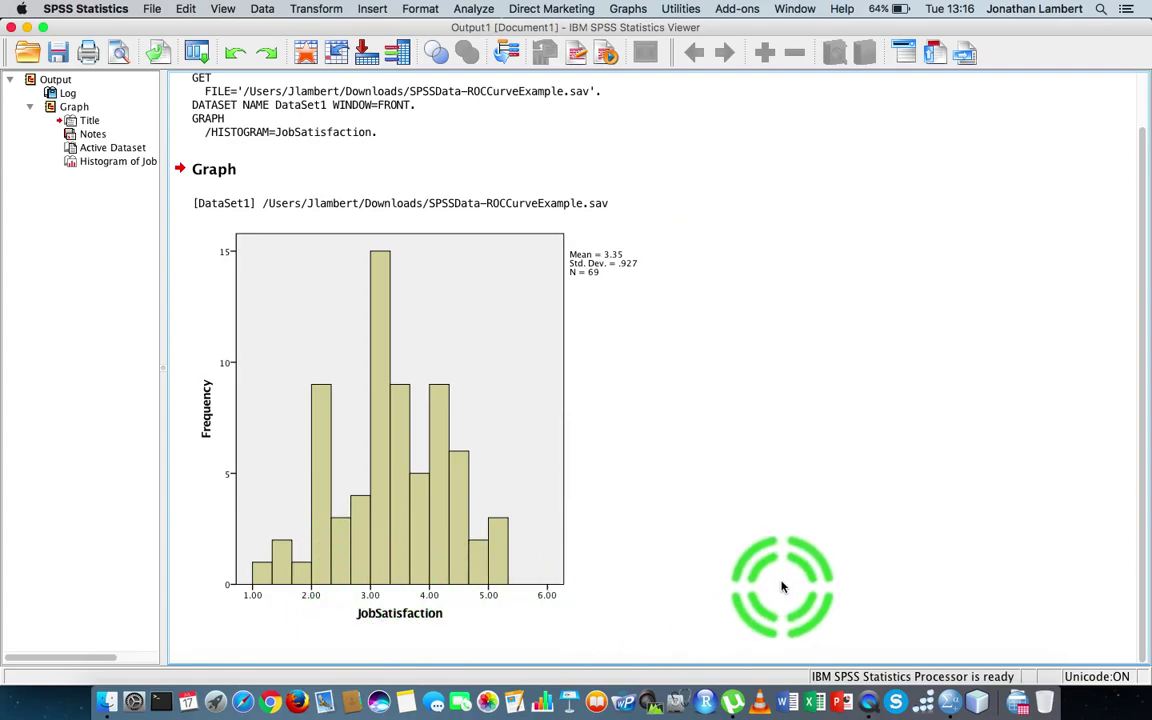
right_click(953, 710)
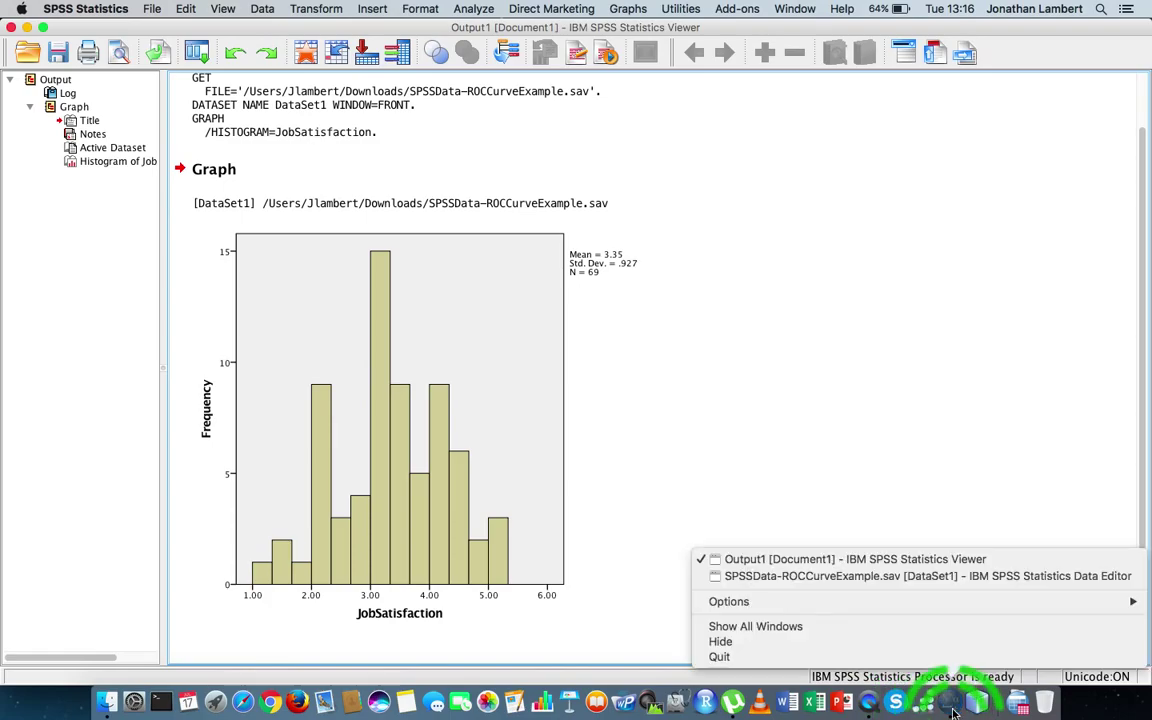
left_click(840, 577)
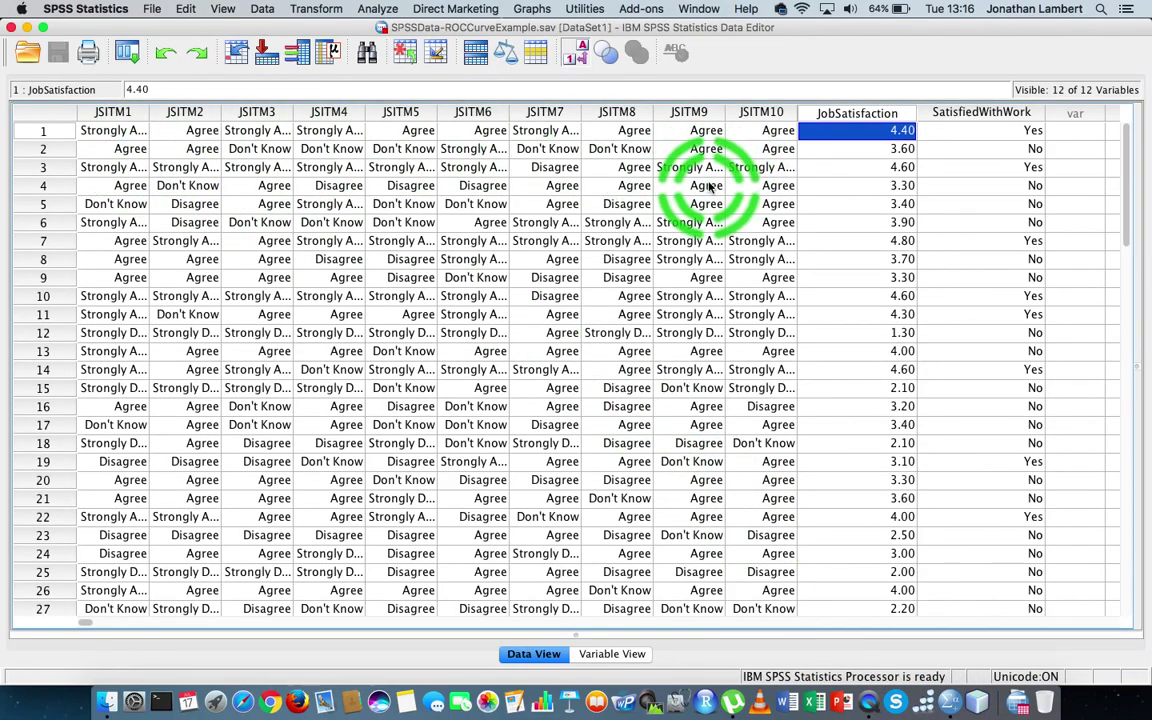
left_click(845, 115)
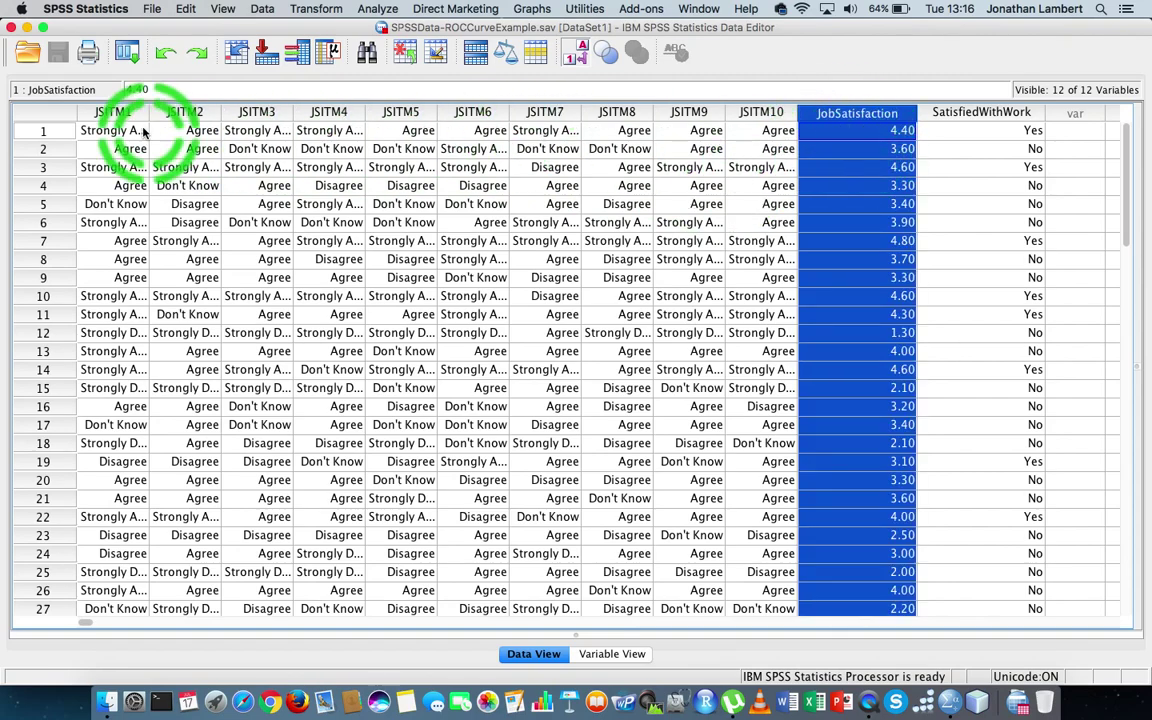
left_click(58, 133)
left_click_drag(60, 135, 884, 141)
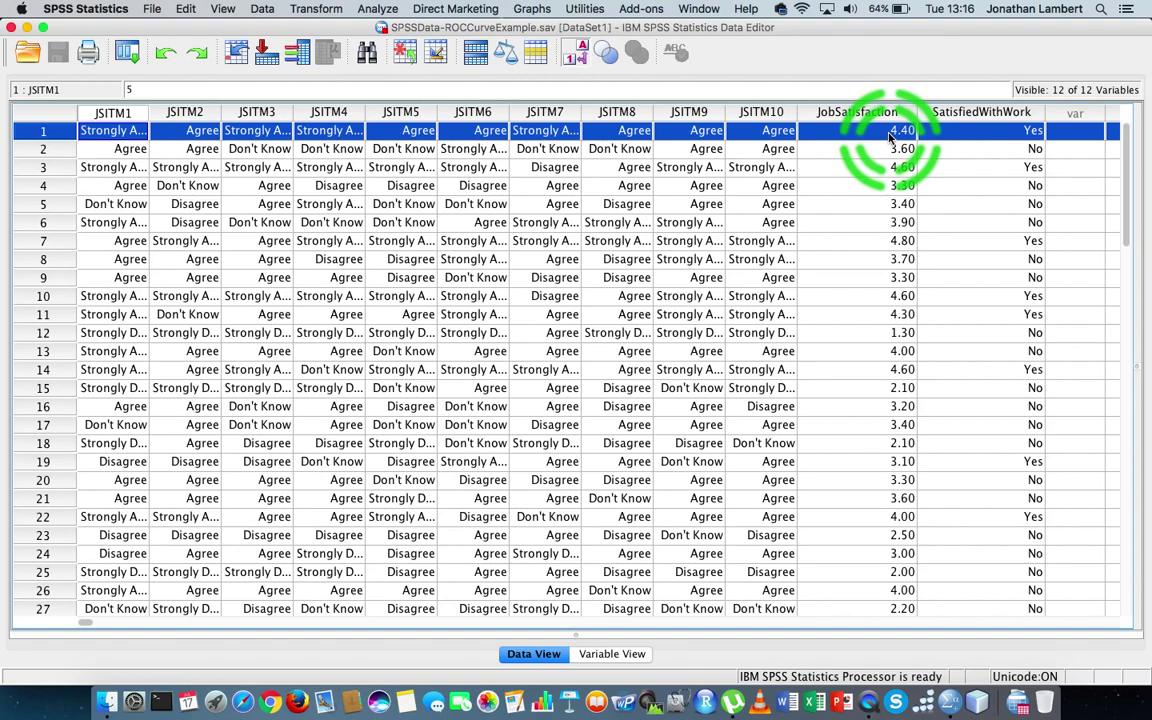
left_click(67, 225)
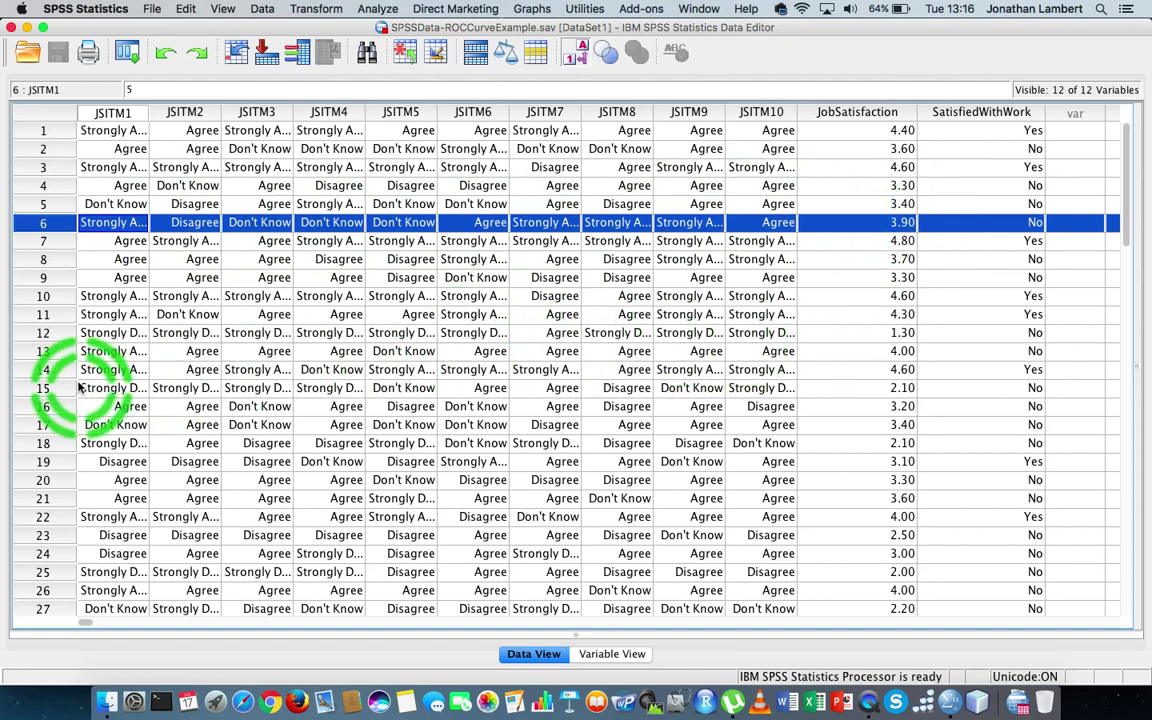
left_click(36, 388)
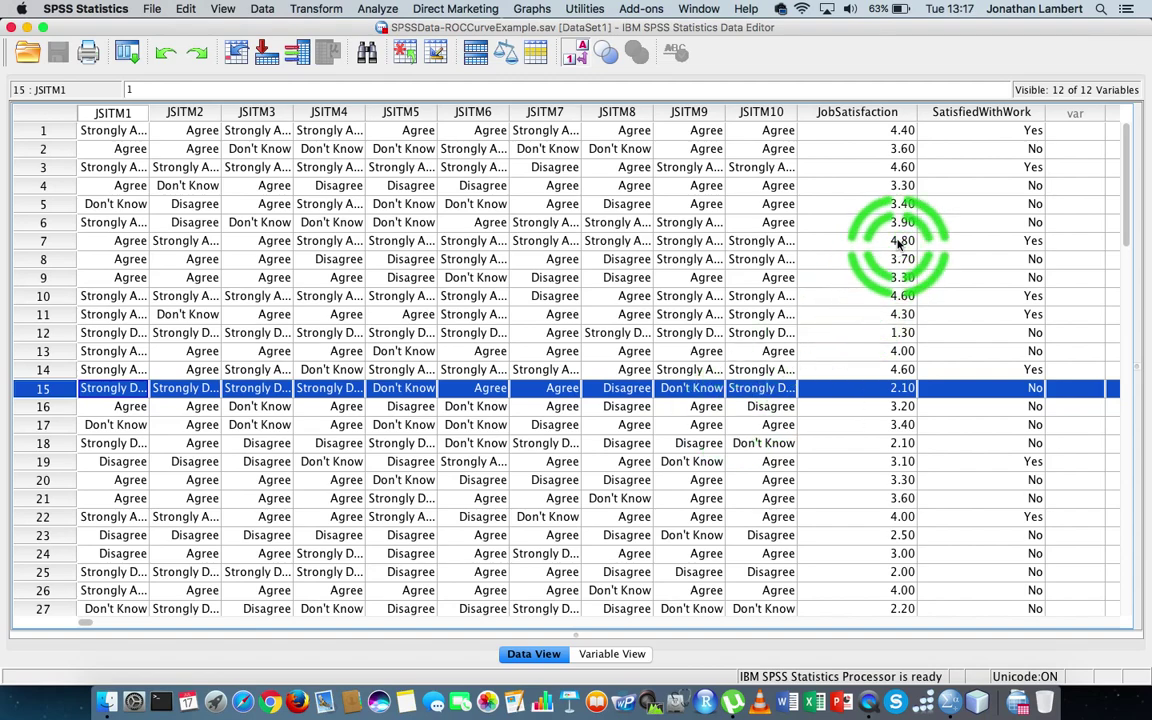
left_click(875, 113)
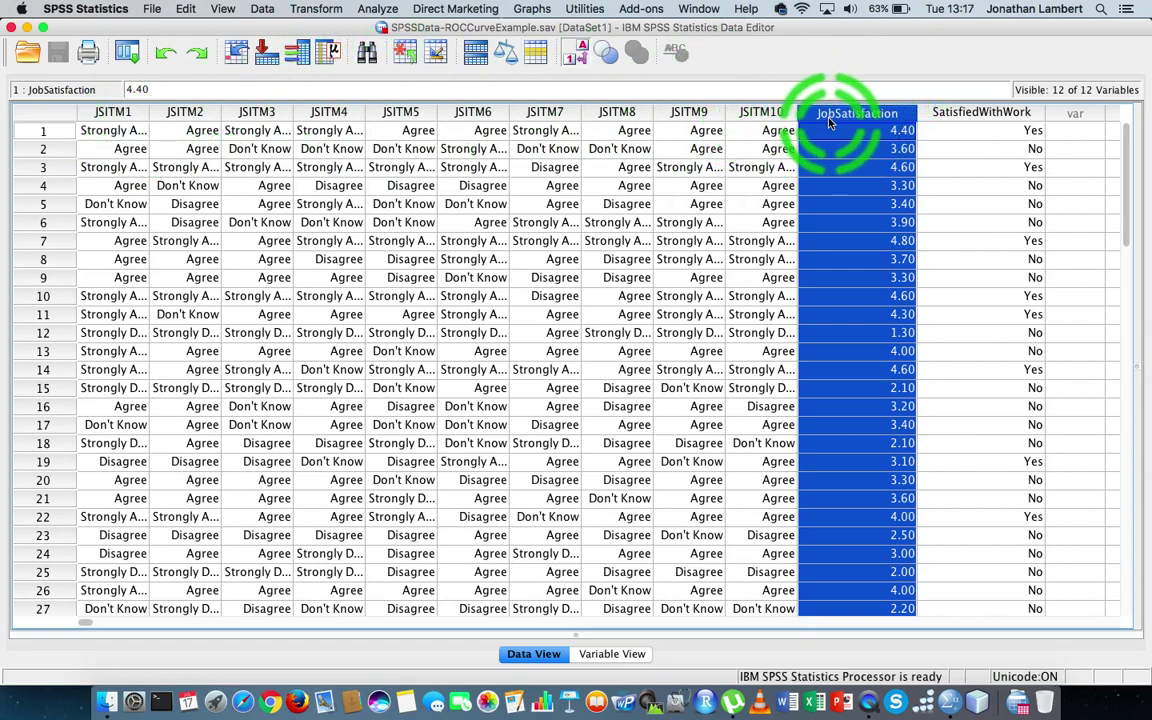
left_click(995, 113)
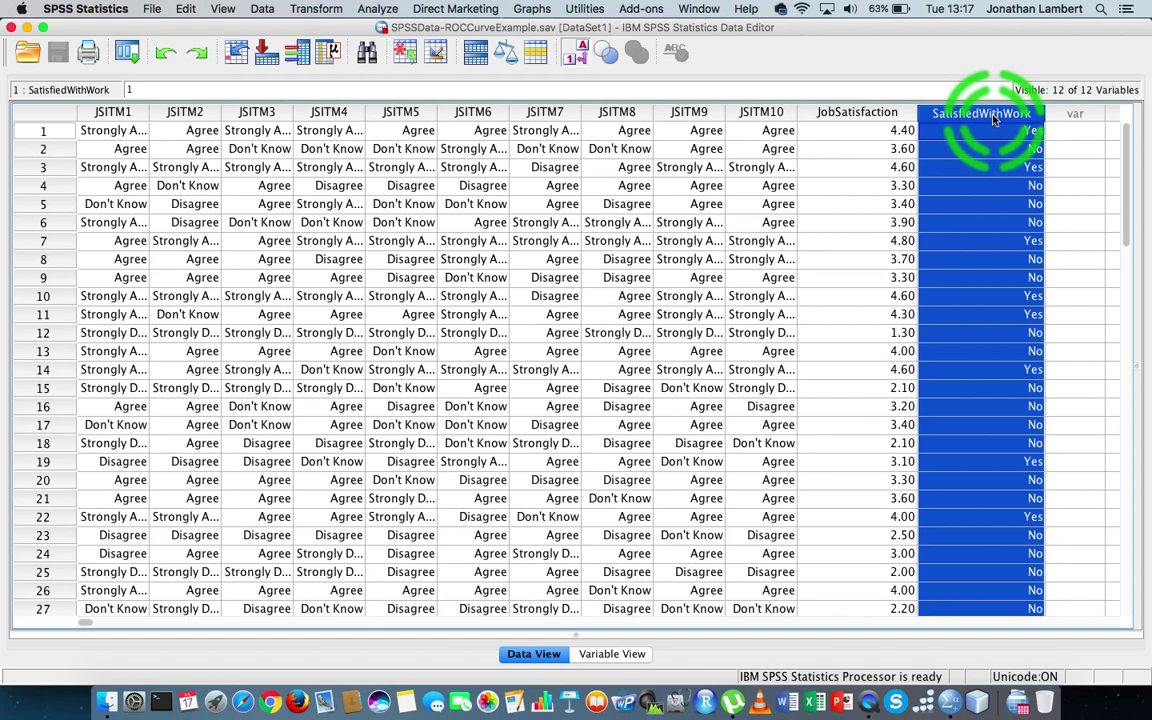
left_click(878, 114)
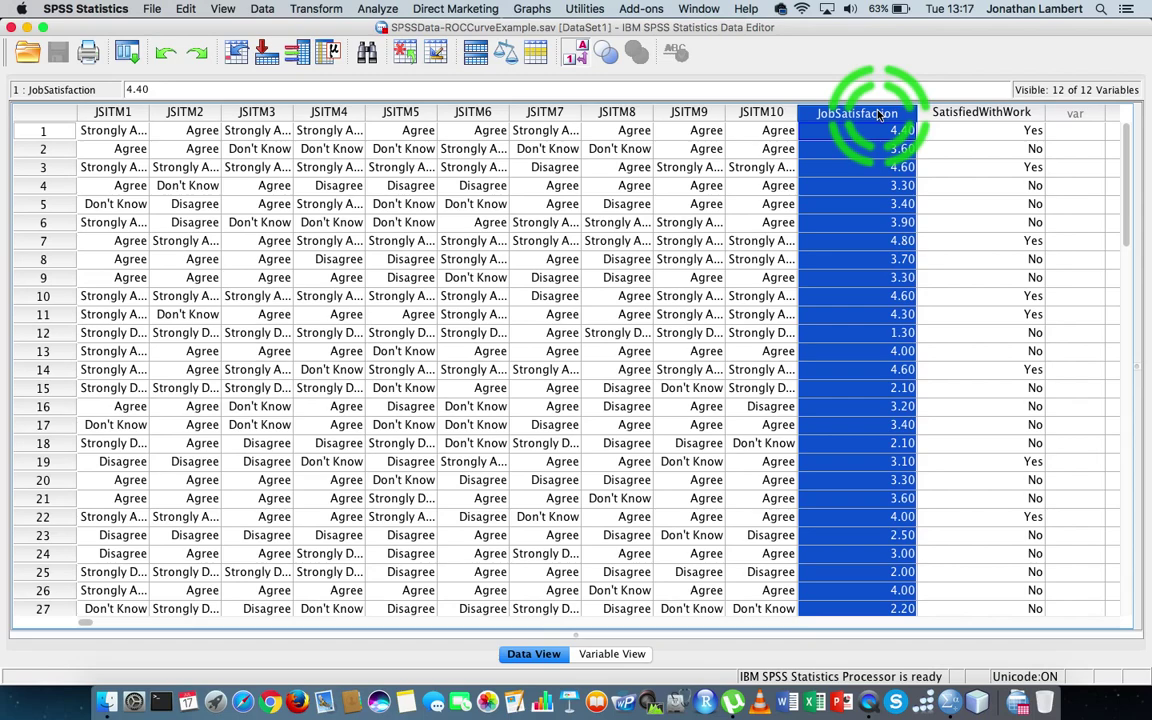
left_click(982, 113)
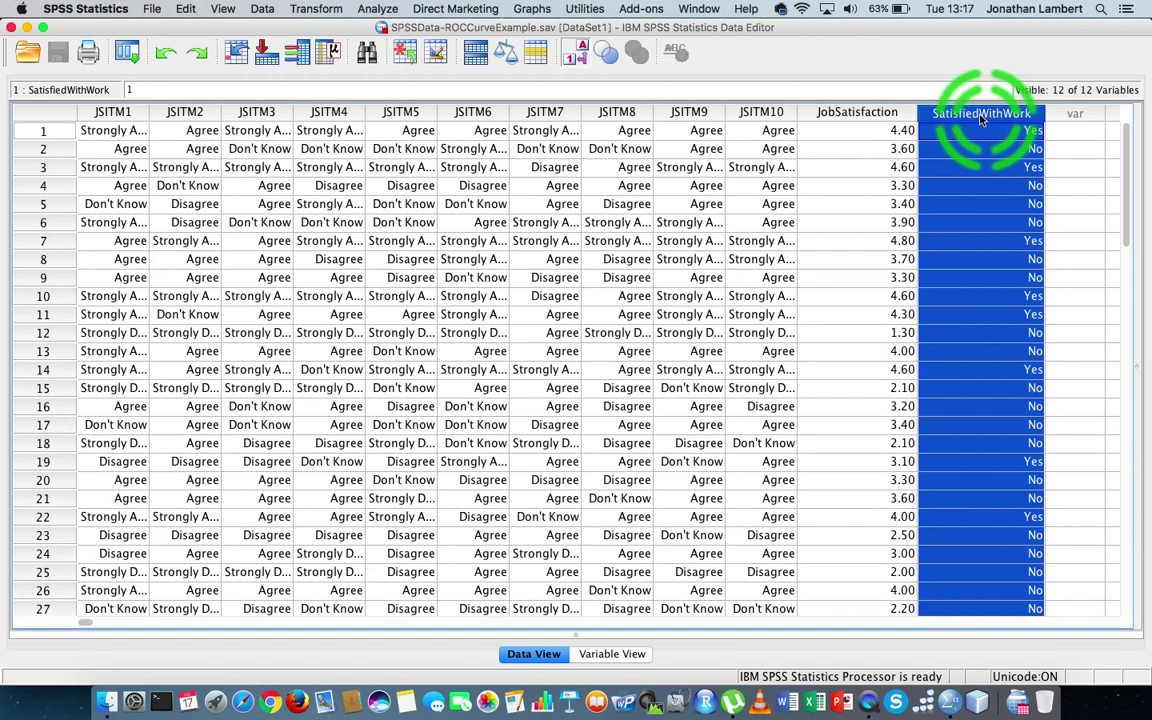
left_click(862, 114)
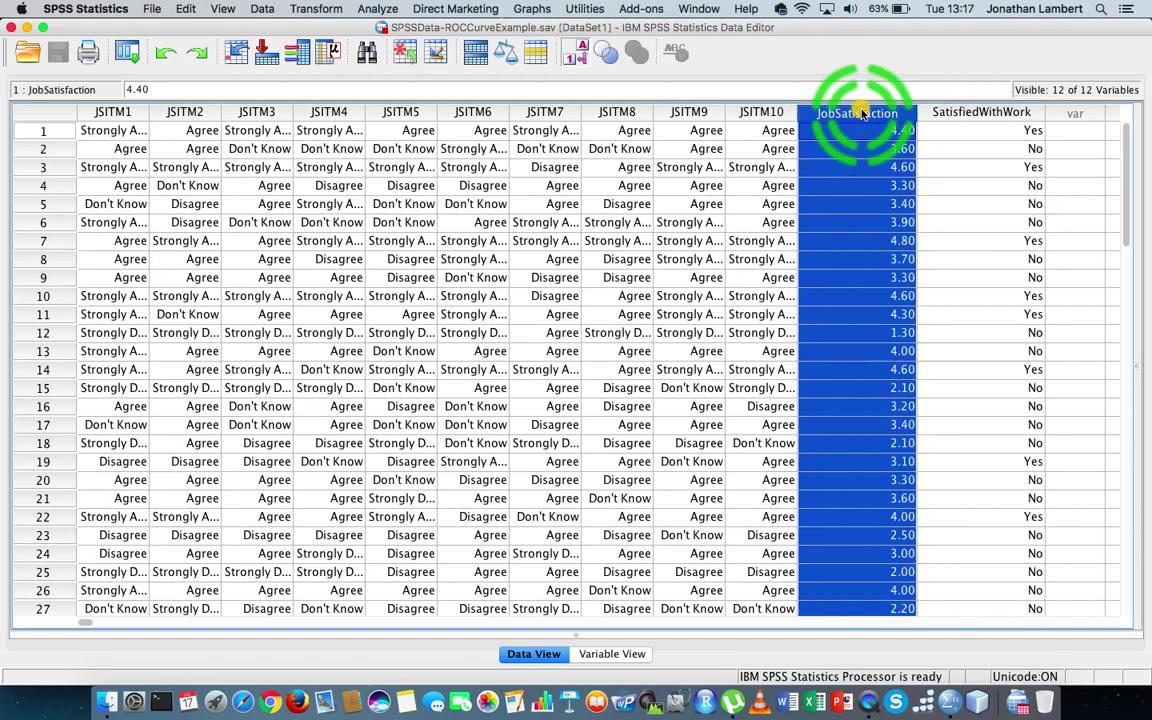
left_click(962, 114)
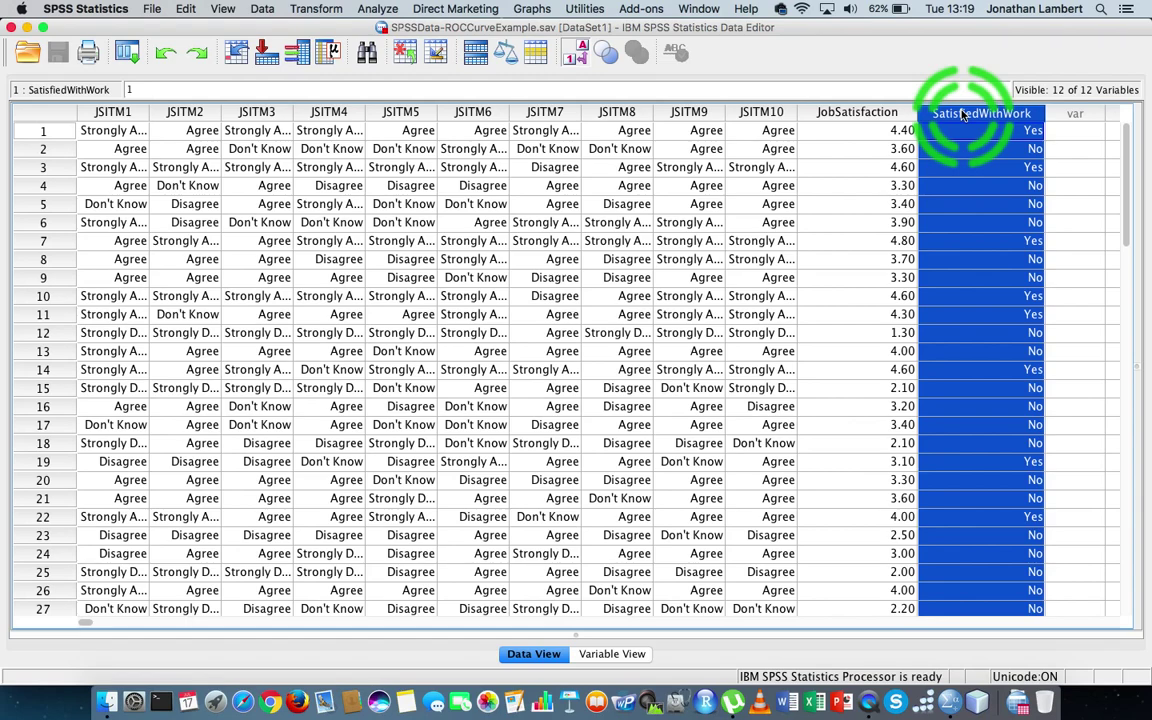
left_click(378, 10)
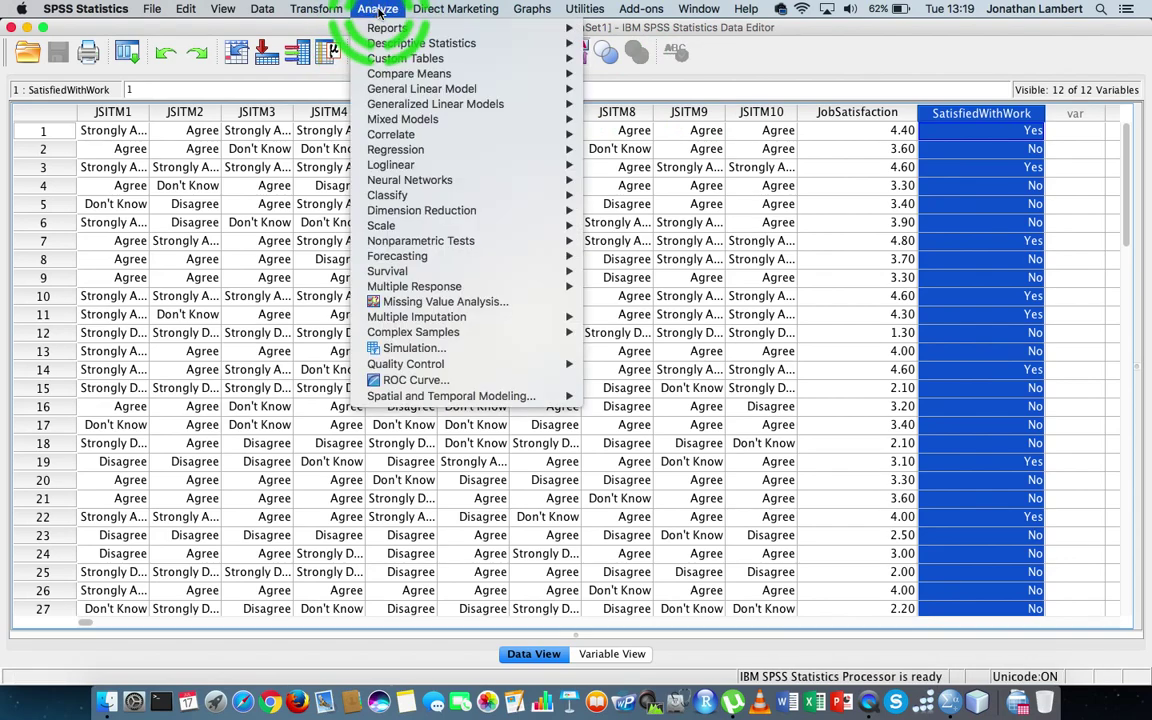
left_click(436, 382)
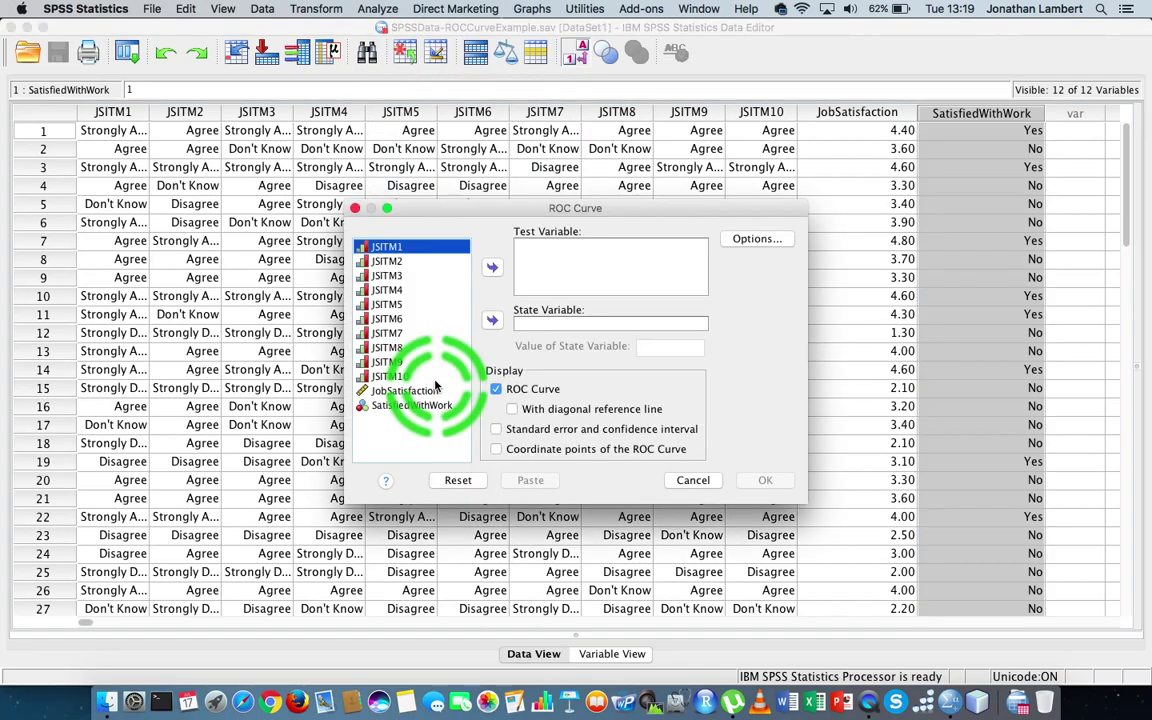
left_click(596, 285)
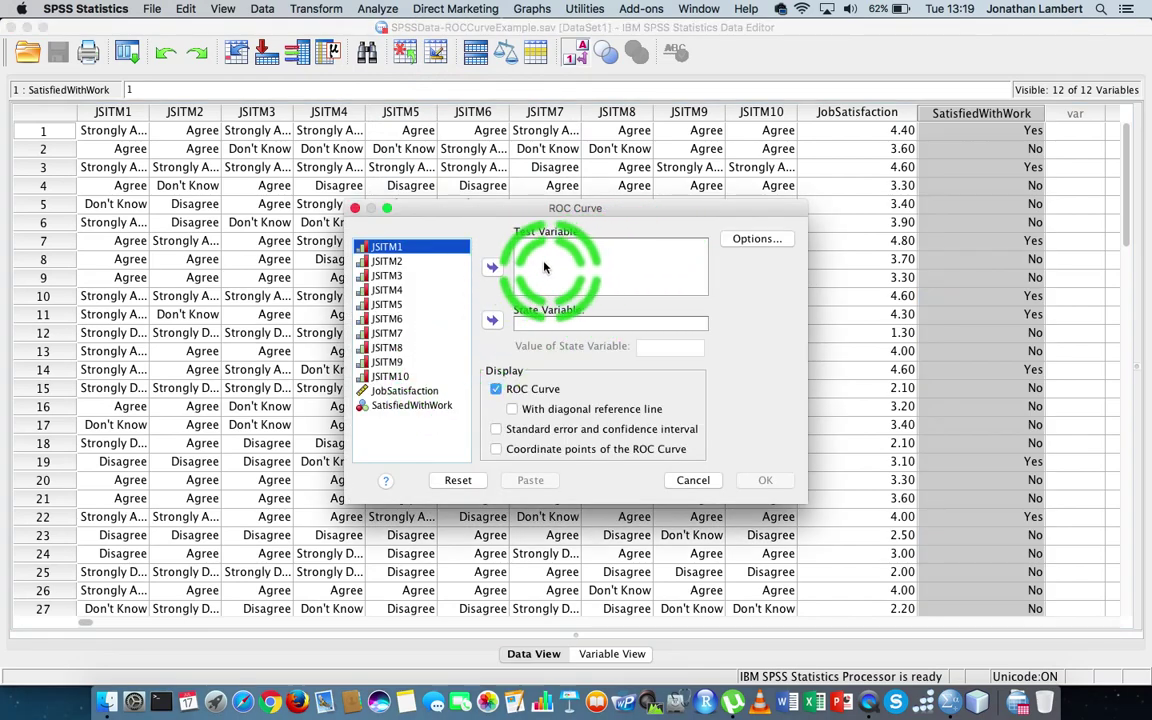
left_click(409, 391)
left_click(491, 267)
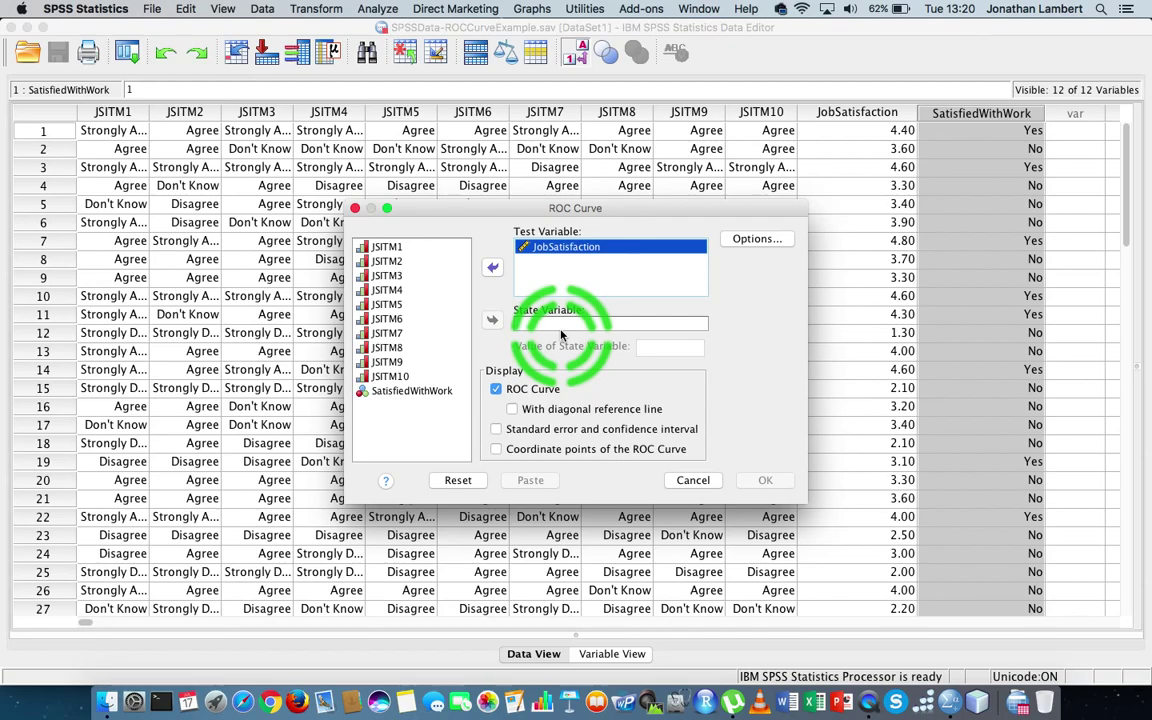
left_click(410, 391)
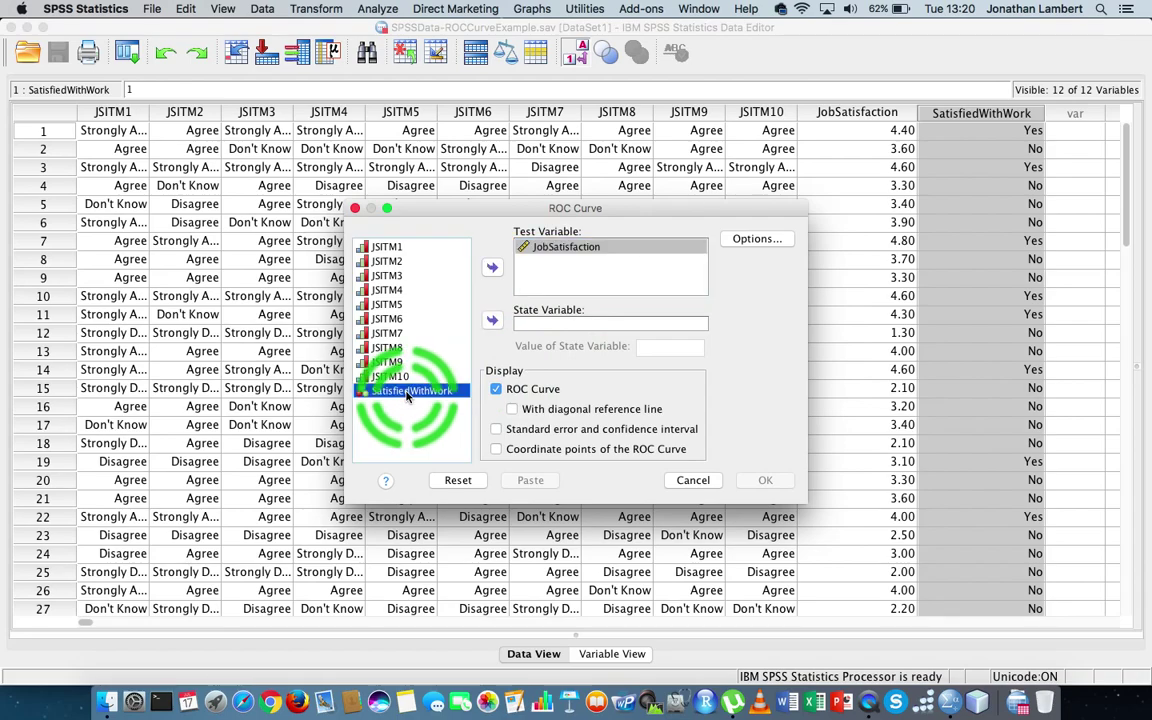
left_click(492, 320)
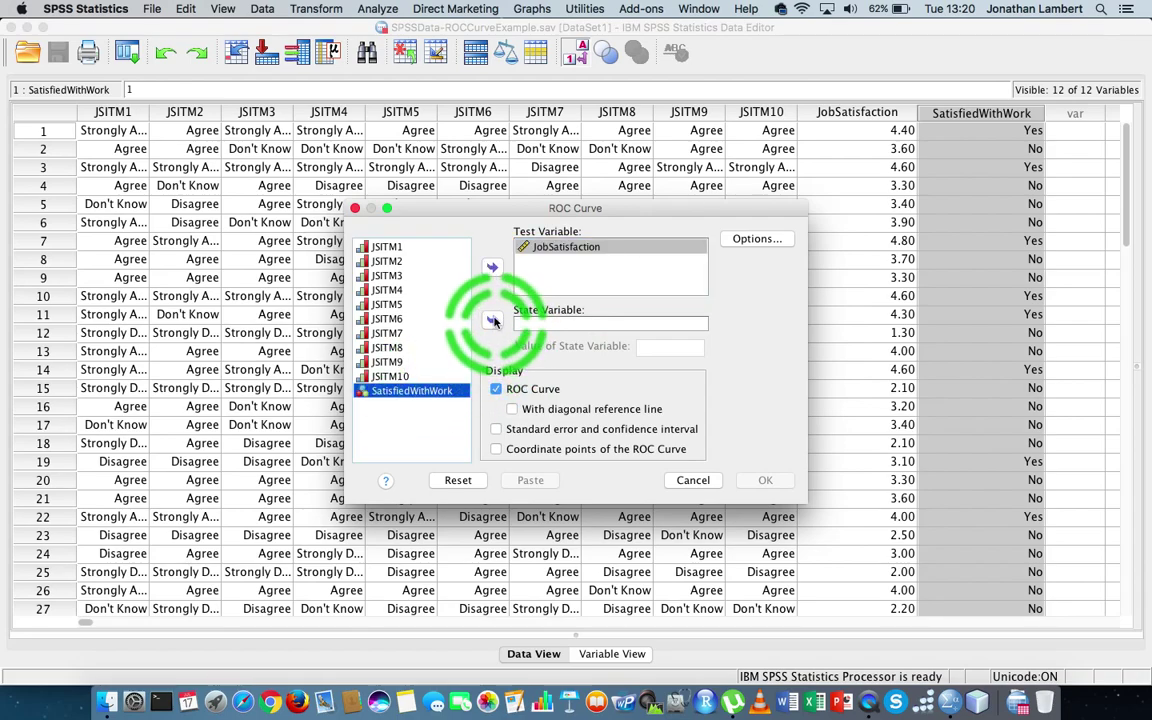
left_click(617, 326)
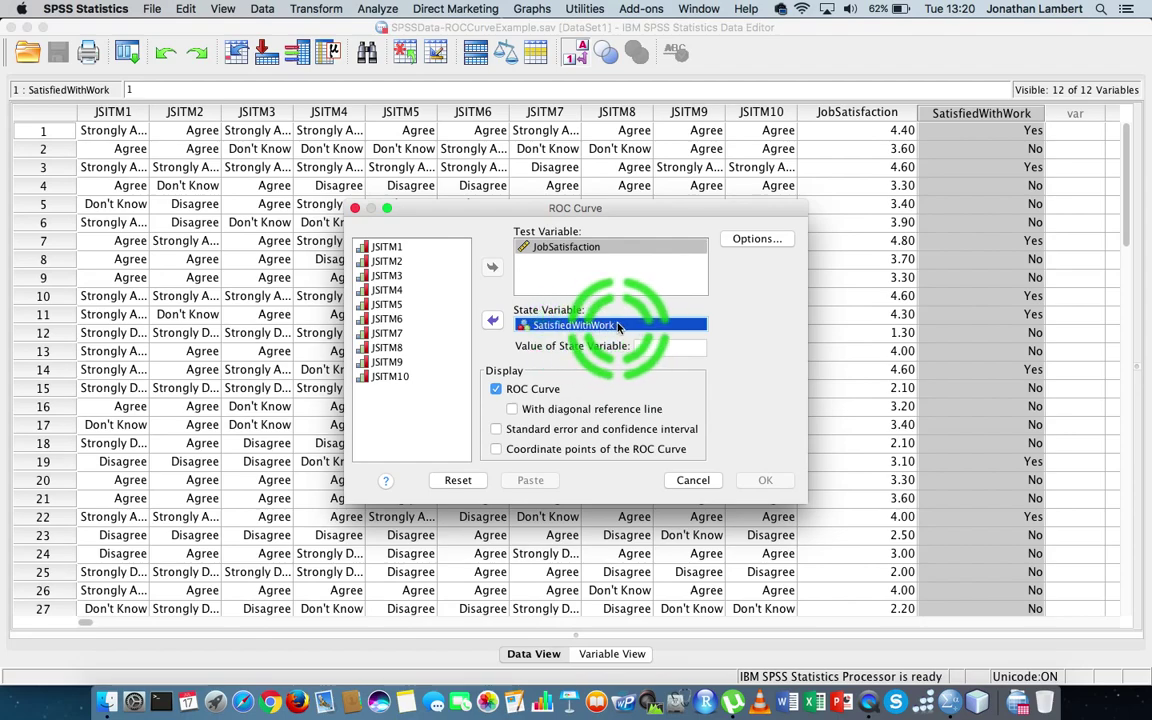
left_click(595, 327)
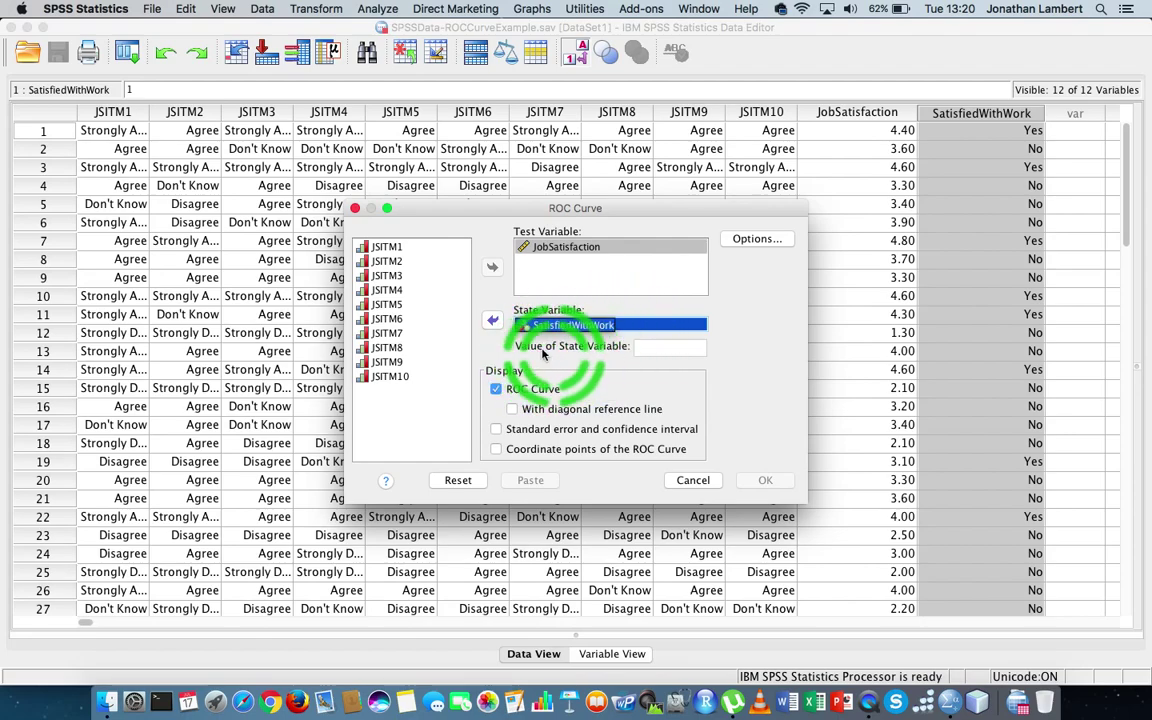
left_click(650, 347)
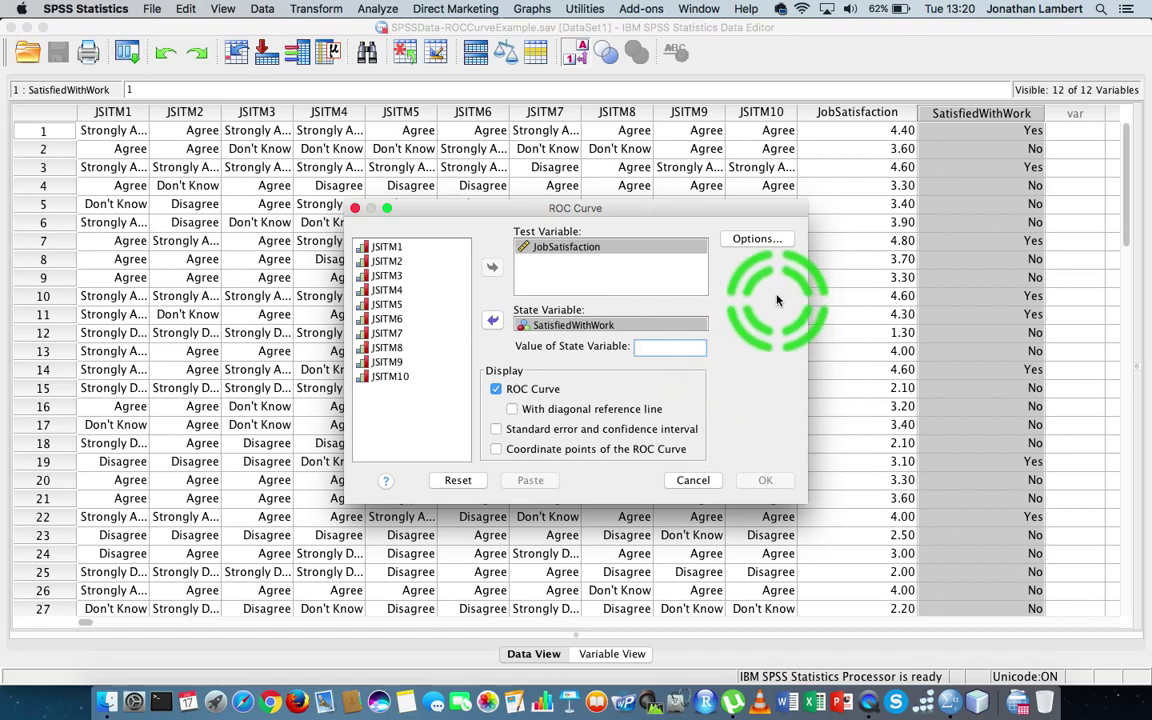
left_click(692, 480)
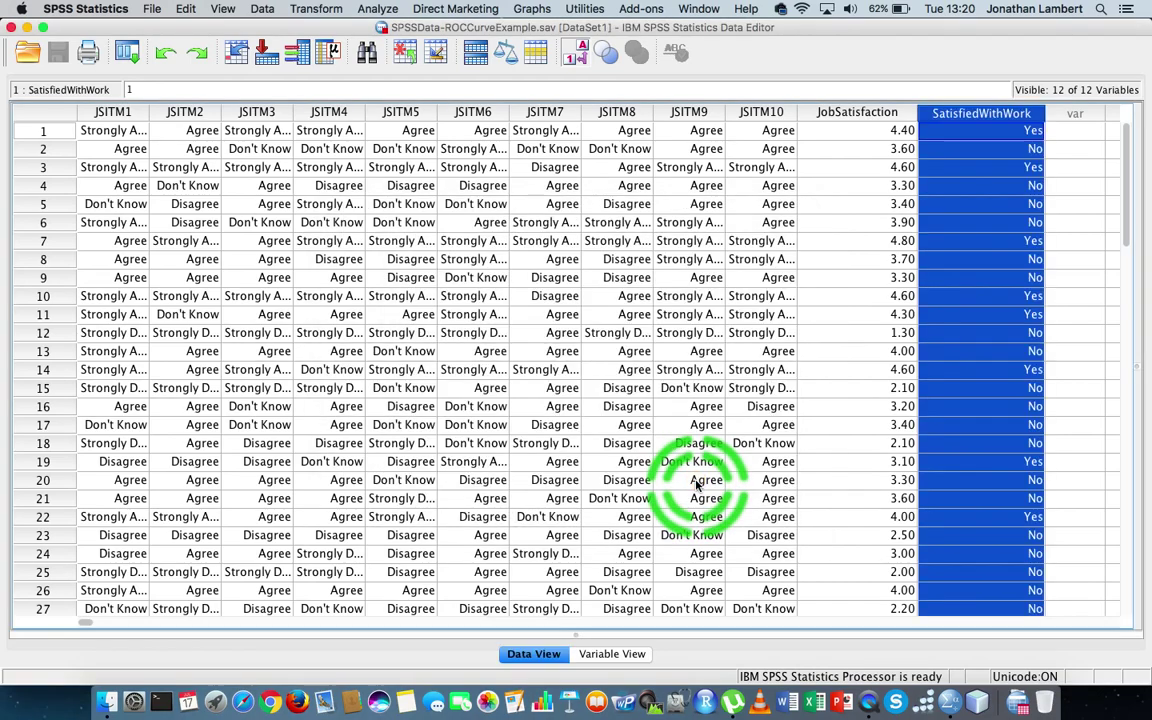
- In Variable View, widen the Name column and confirm SatisfiedWithWork's labels 0 = No, 1 = Yes
left_click(612, 654)
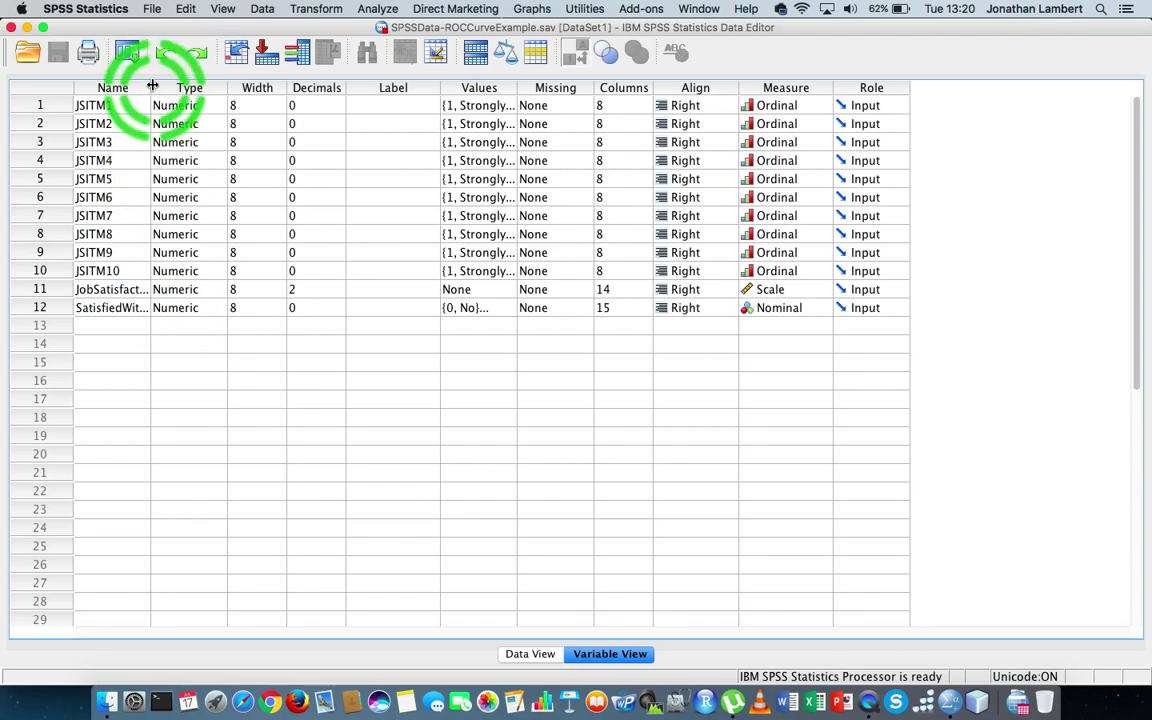
left_click_drag(150, 87, 216, 87)
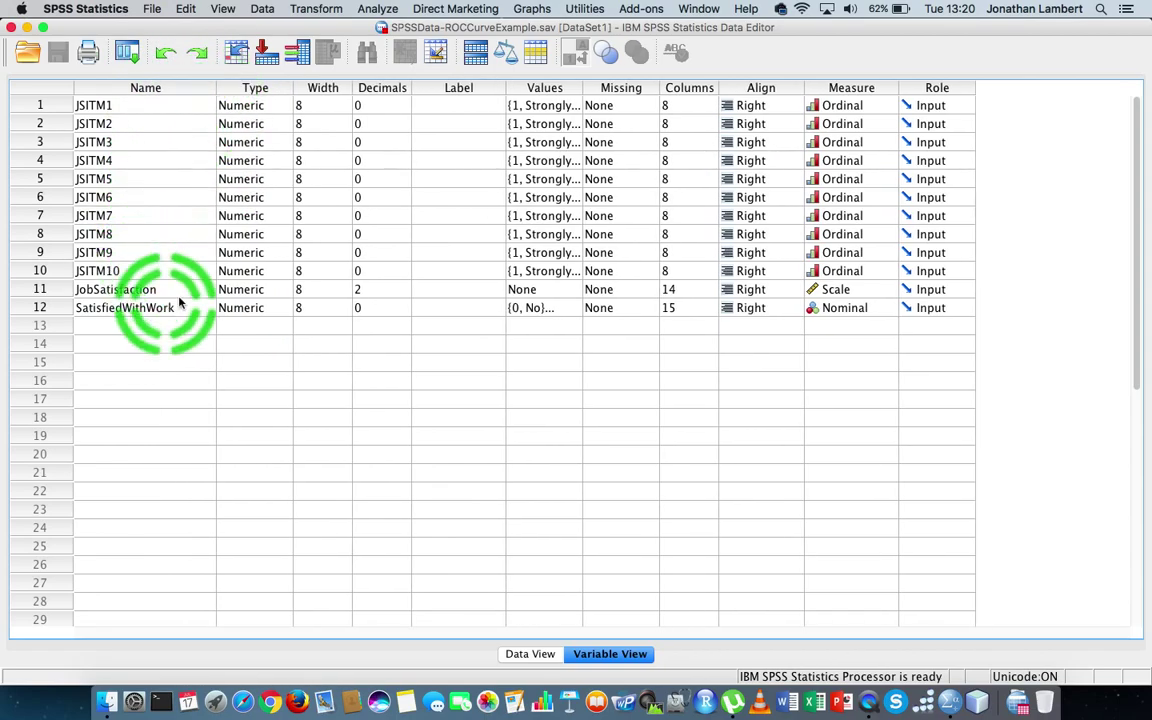
left_click(572, 308)
left_click(575, 308)
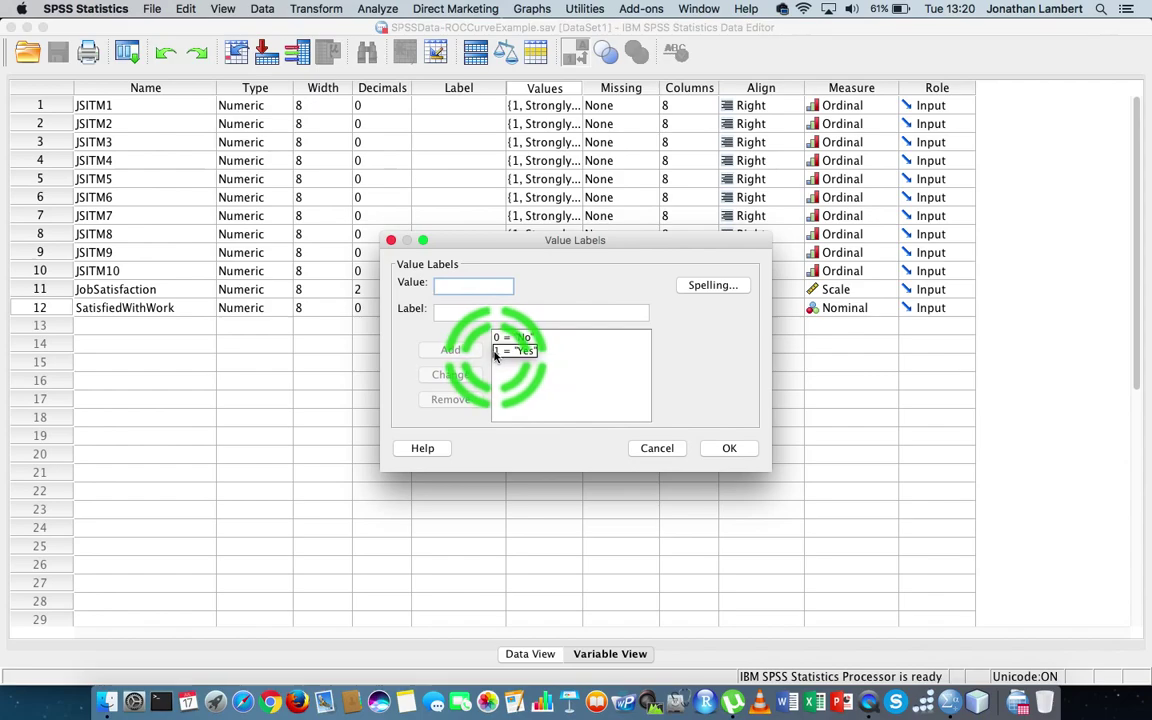
left_click(729, 448)
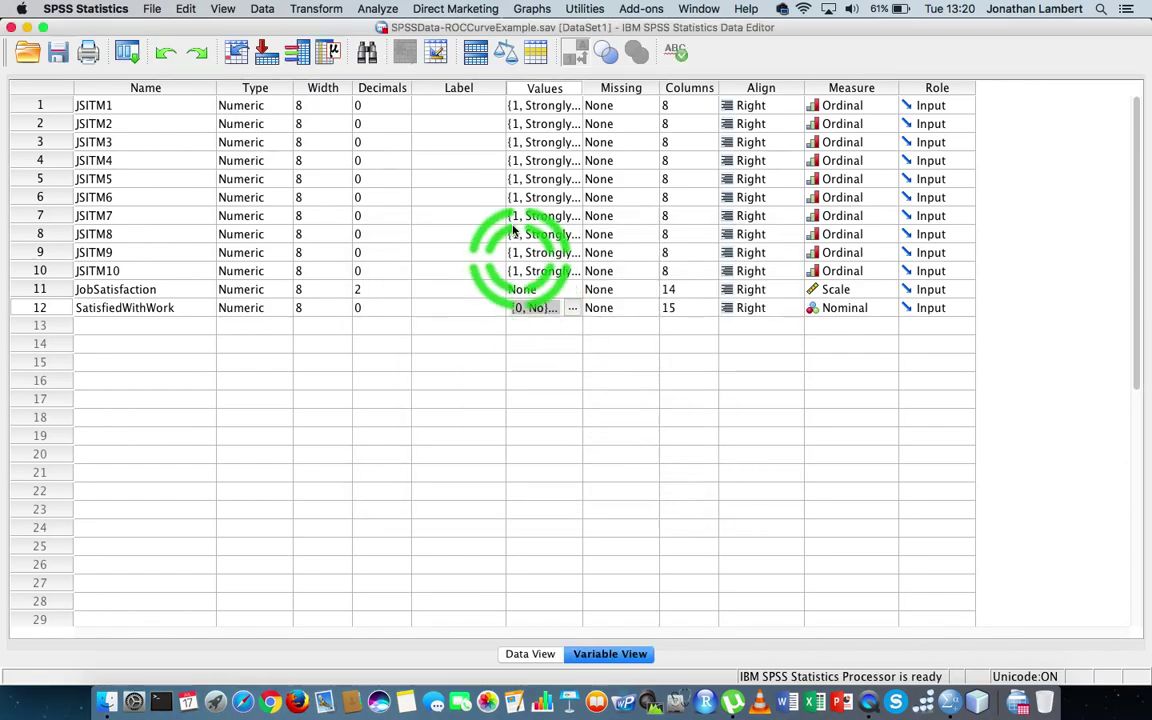
left_click(378, 10)
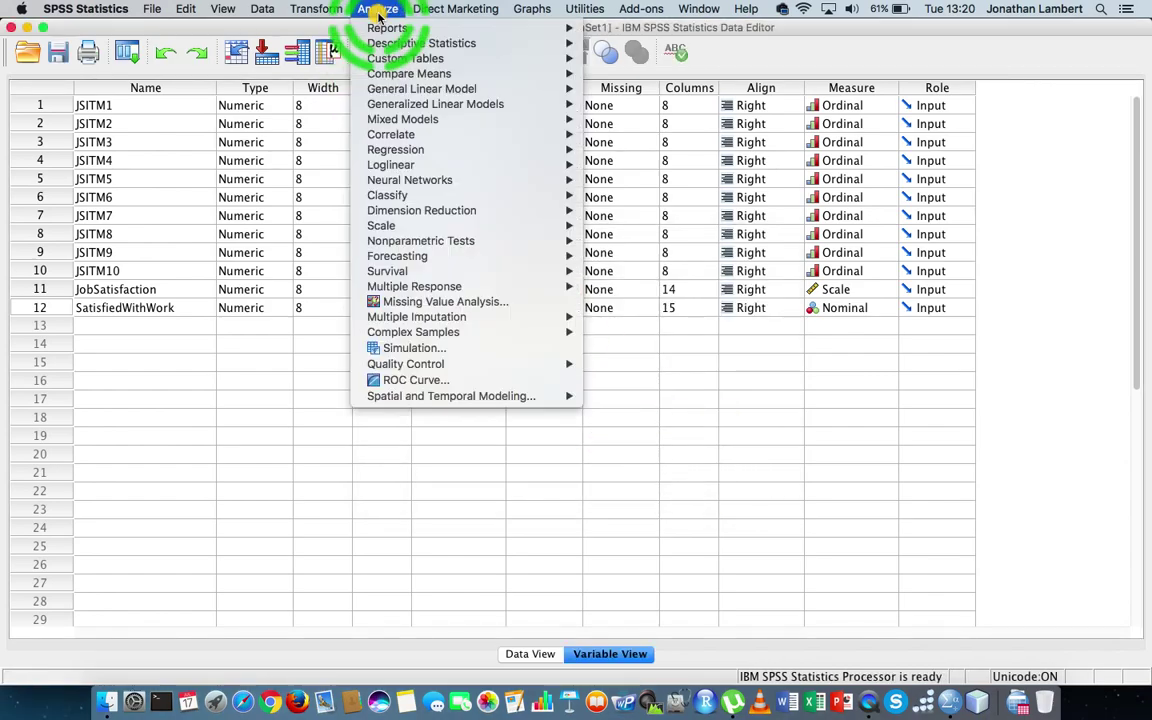
- Open Analyze > ROC Curve and move JobSatisfaction into Test Variable
left_click(494, 380)
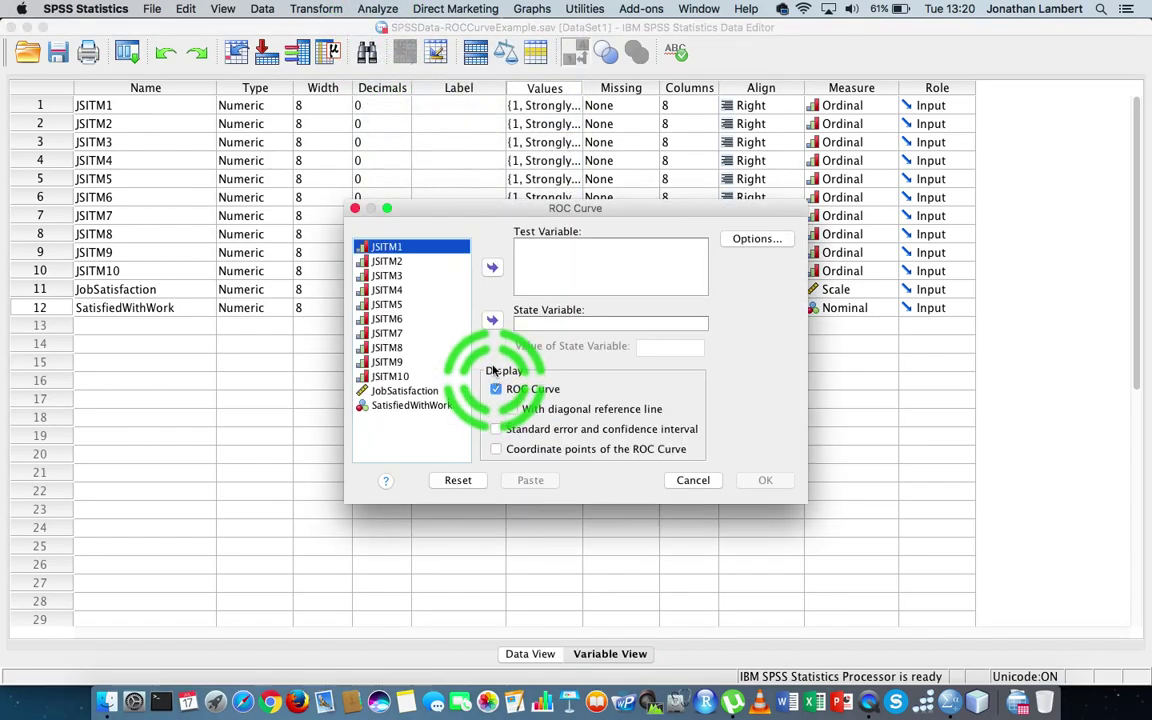
left_click(425, 392)
left_click(493, 267)
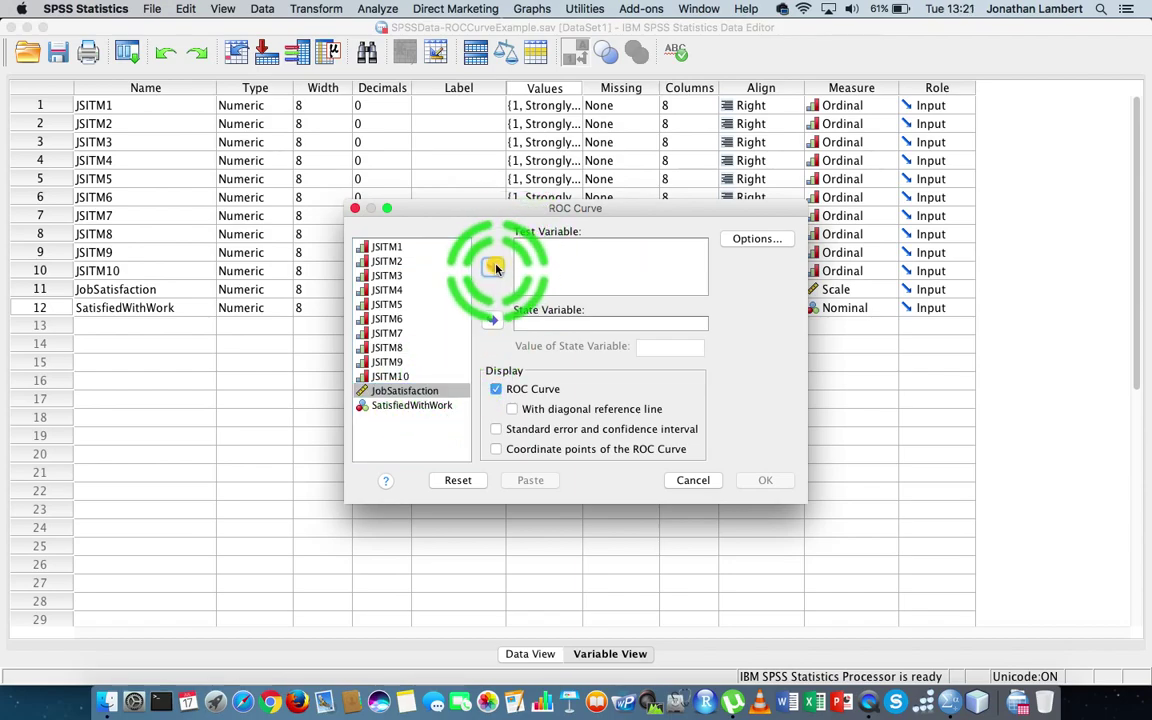